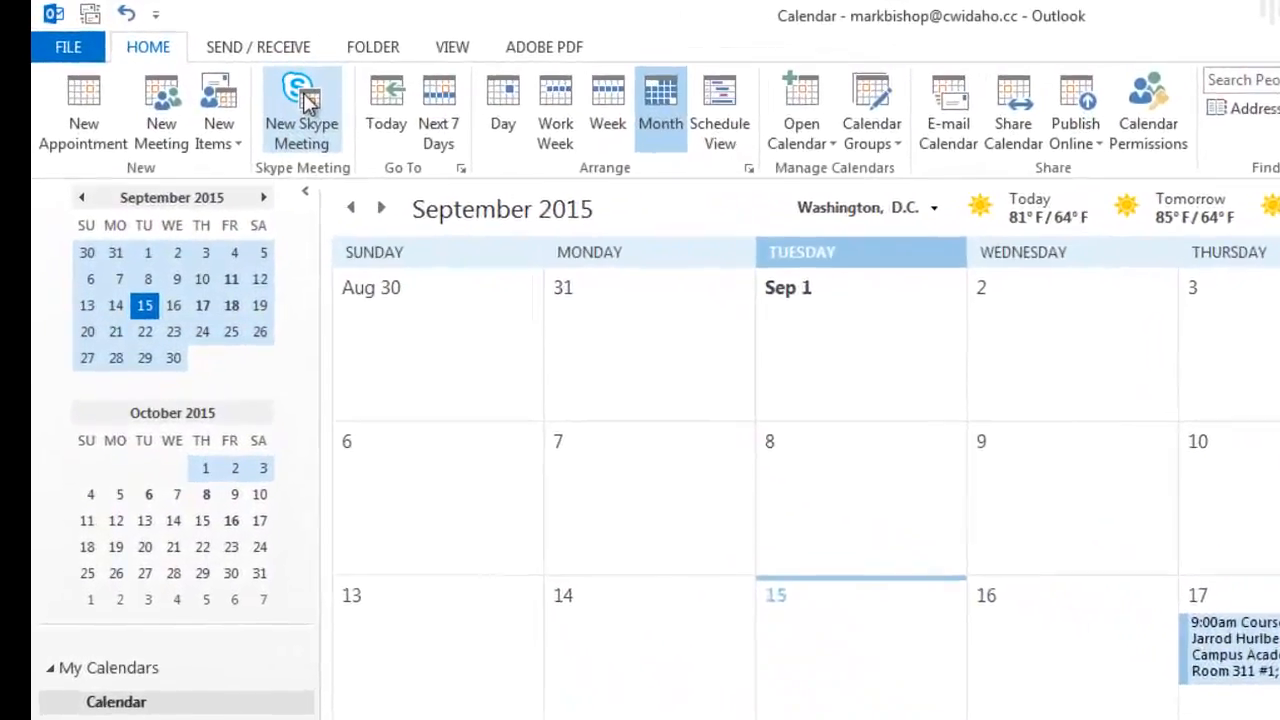
Start a new Skype meeting invitation from the Outlook calendar.
left_click(305, 100)
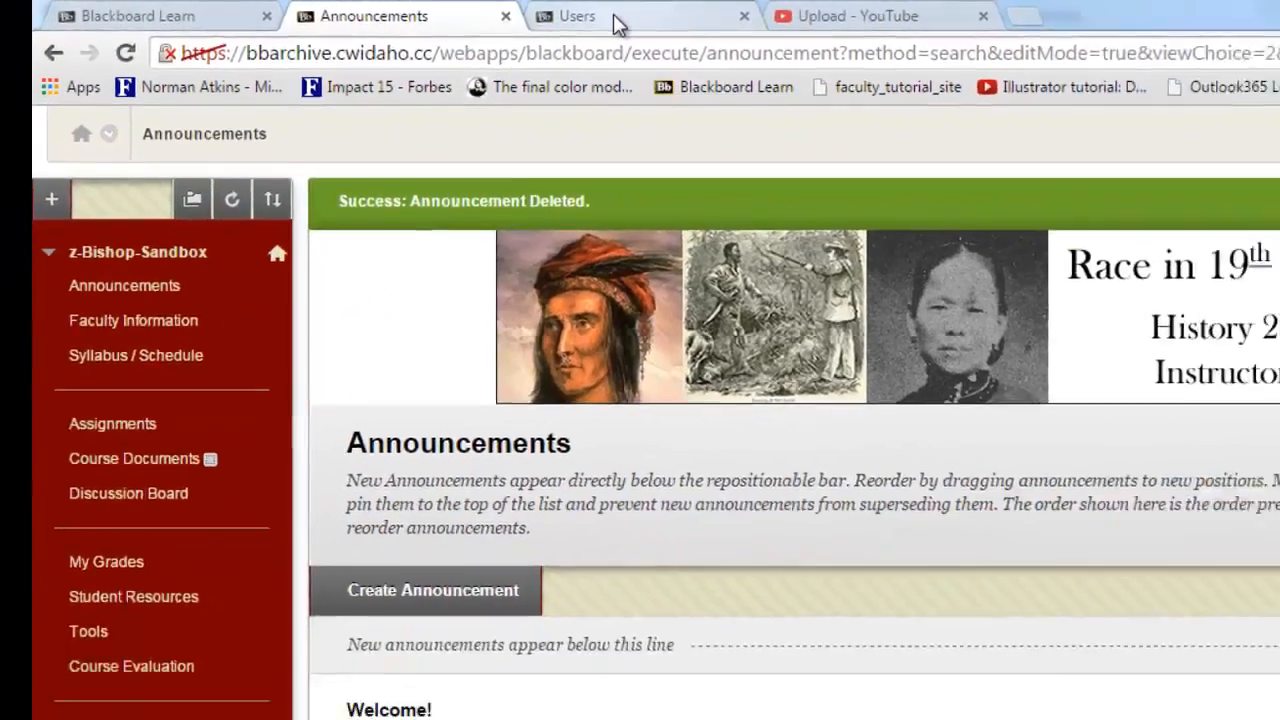
Switch to Blackboard's Users page in the browser and copy the user table from its header row through the fifth user.
left_click(740, 21)
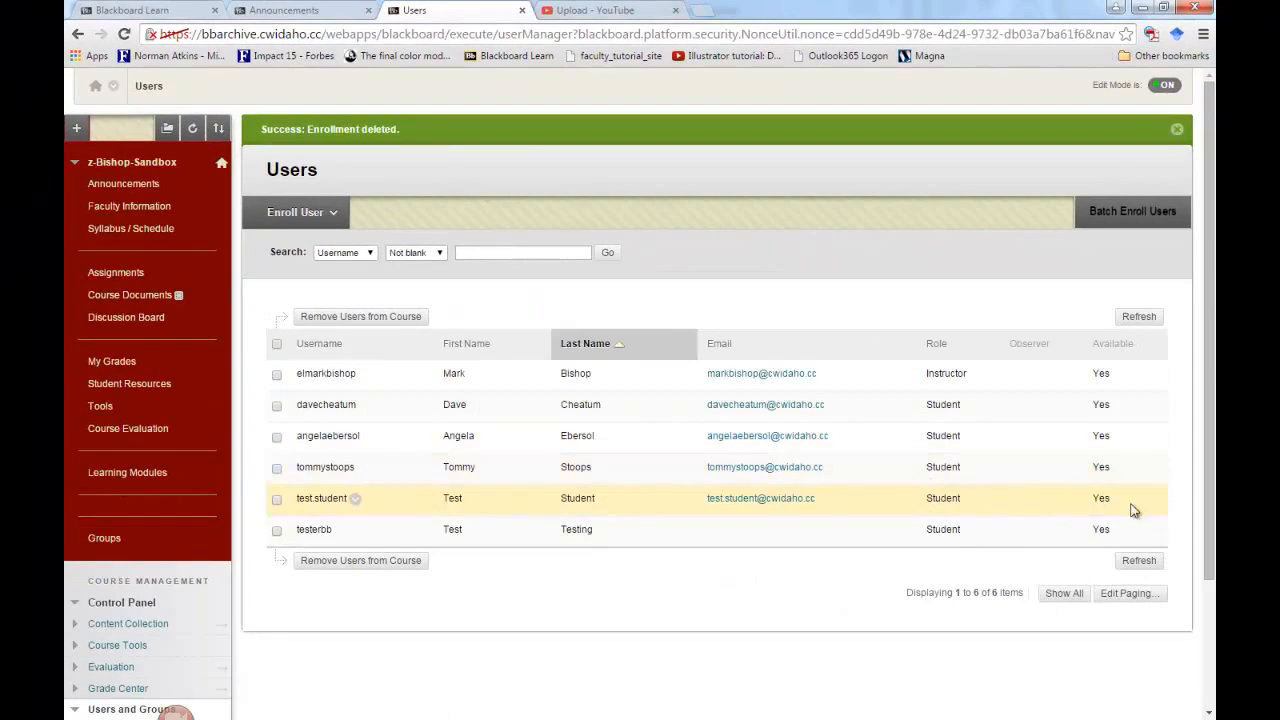
left_click_drag(1101, 505, 273, 357)
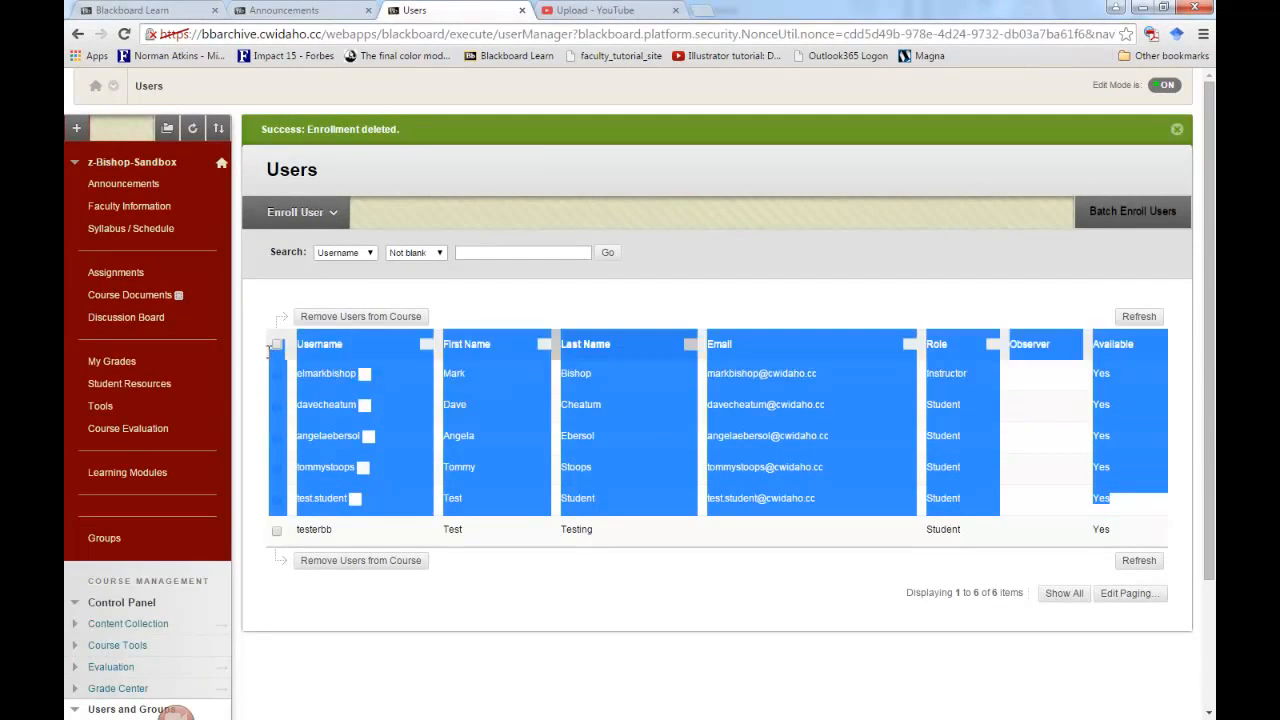
left_click(337, 381)
left_click_drag(442, 388, 1085, 513)
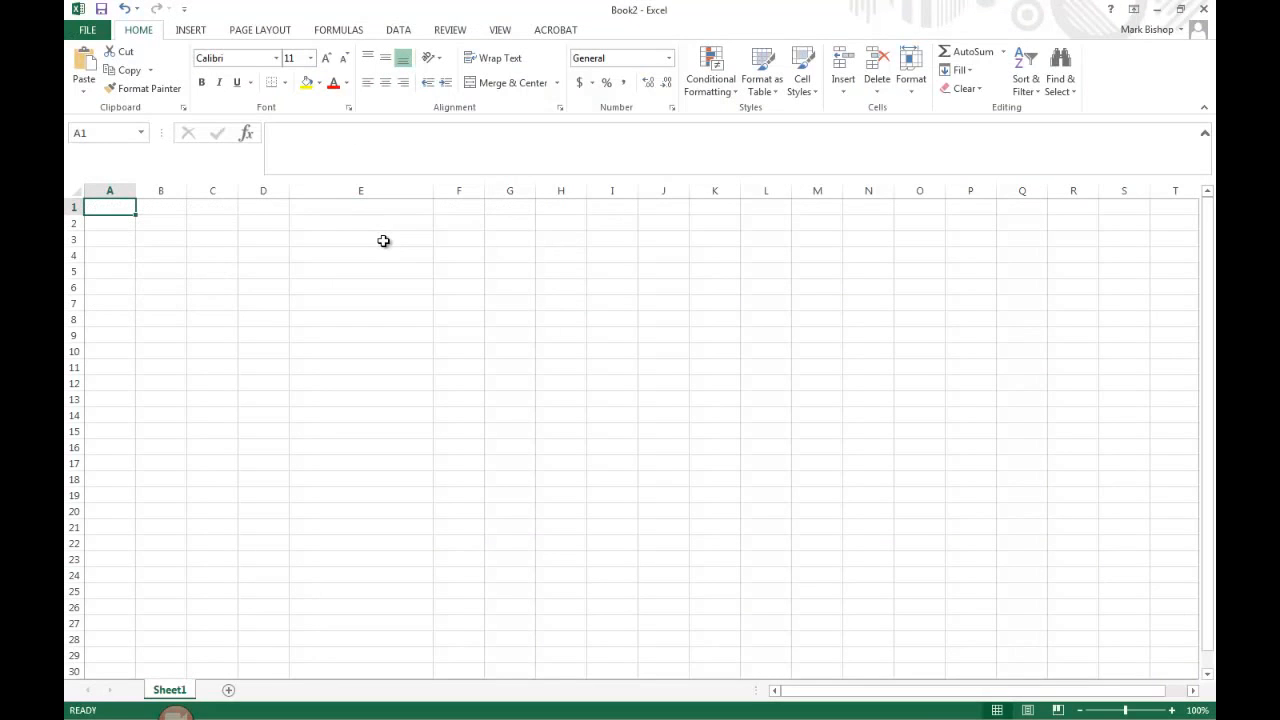
Switch to Excel and paste the user table at cell A1 of the blank sheet, matching the destination formatting.
key("ctrl+v")
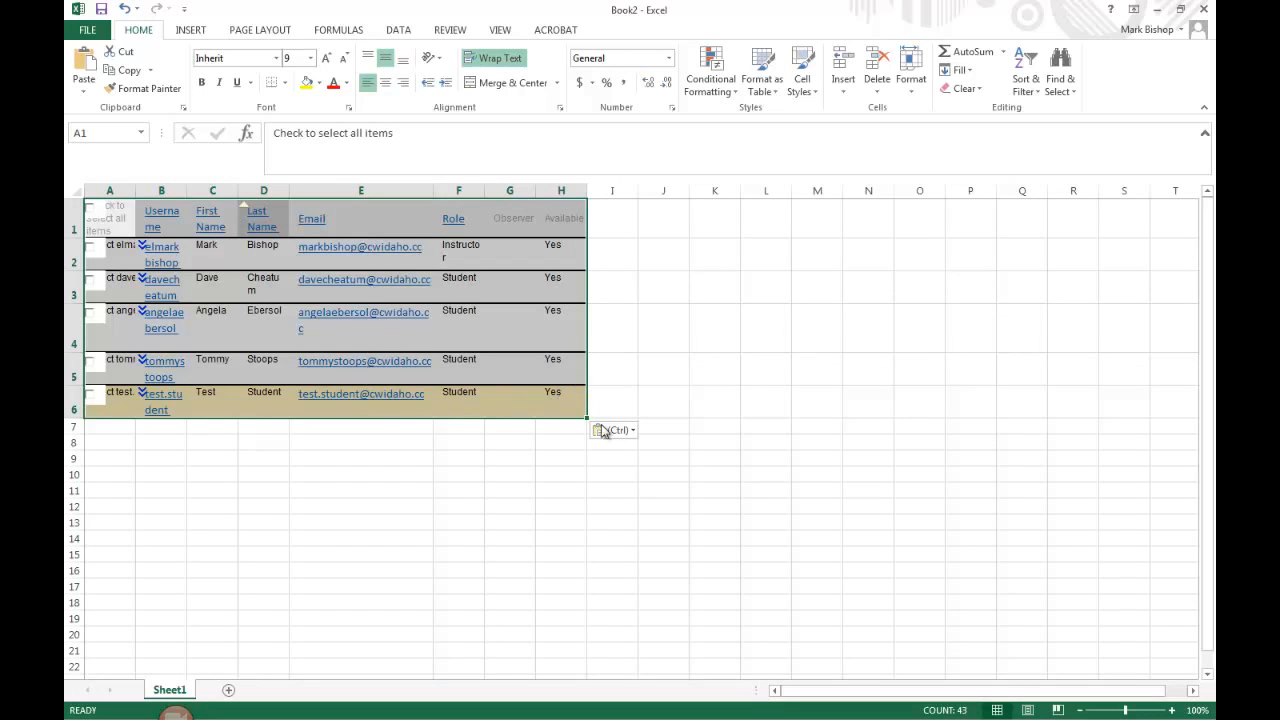
left_click(633, 433)
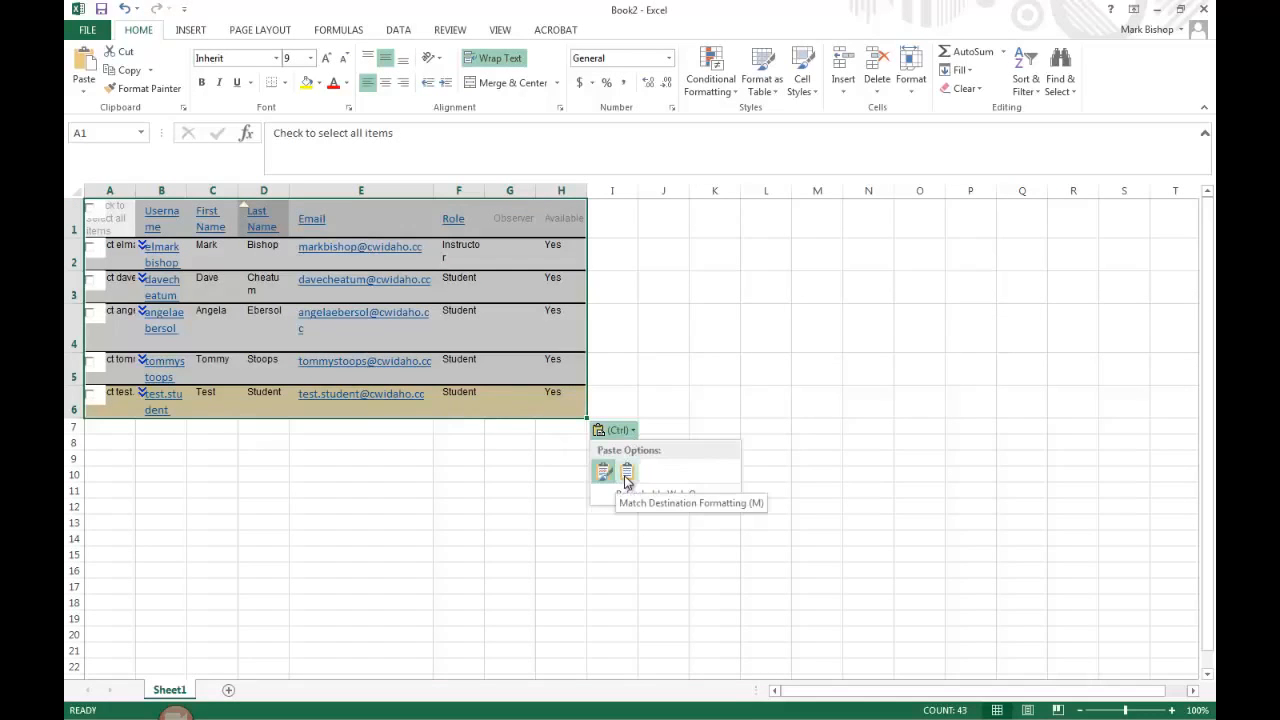
left_click(626, 476)
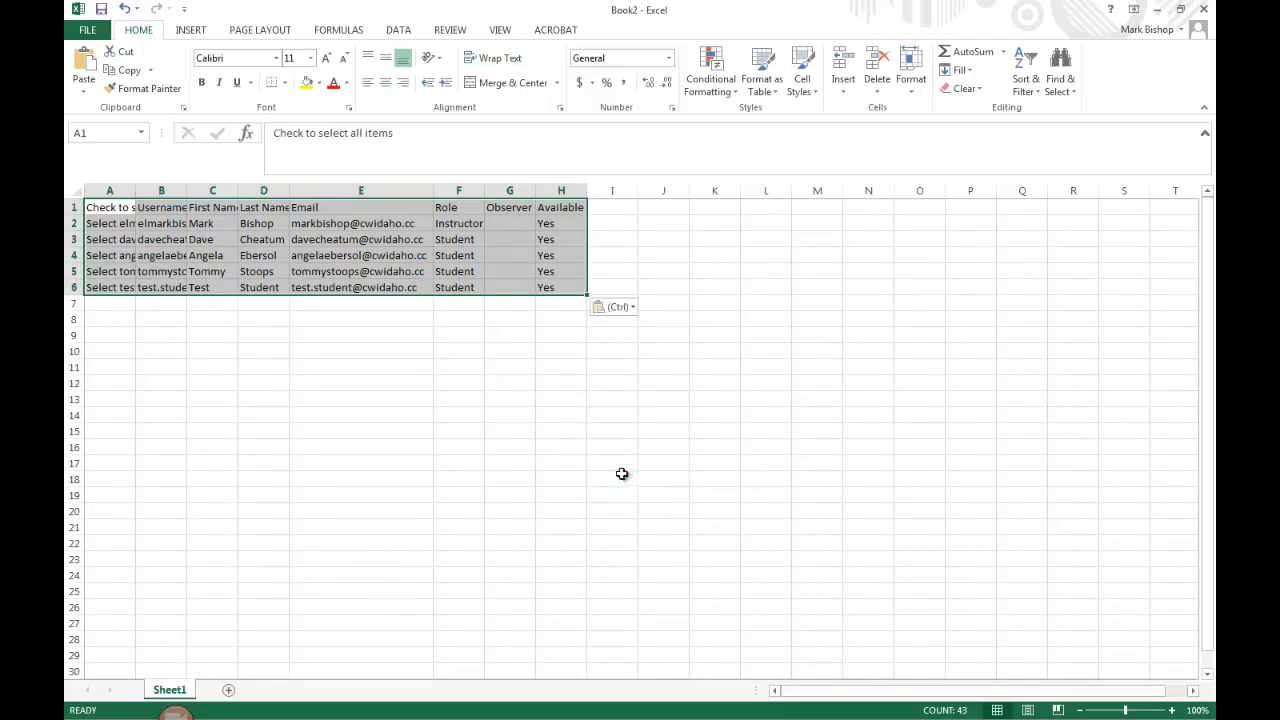
Copy the email addresses in E2:E6 and paste them as the recipients of the Skype meeting invitation in Outlook.
left_click(386, 288)
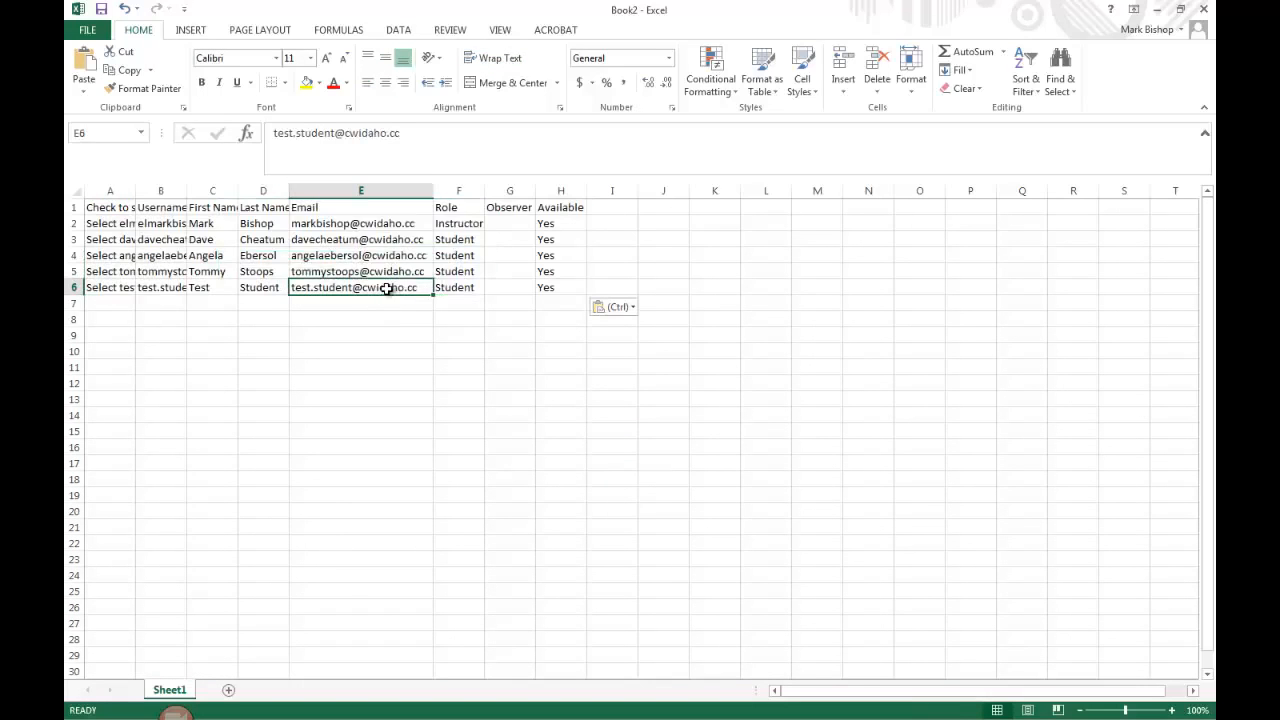
left_click_drag(386, 288, 383, 224)
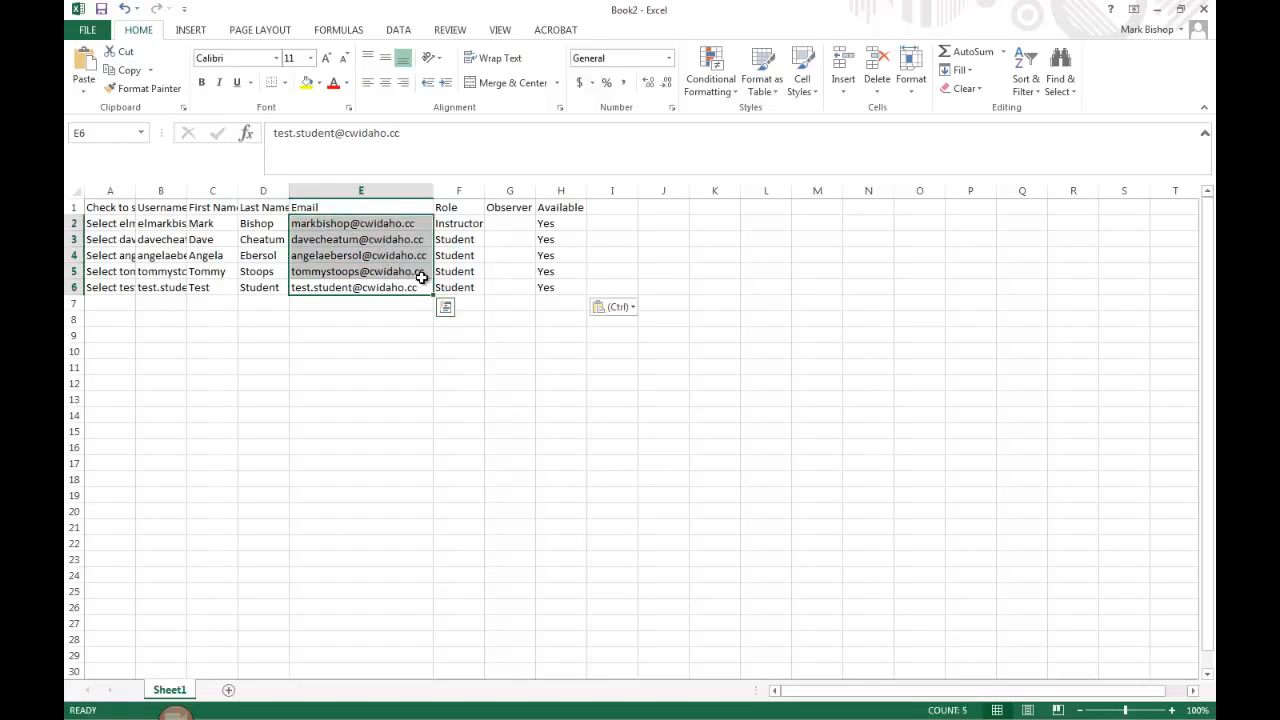
key("ctrl+c")
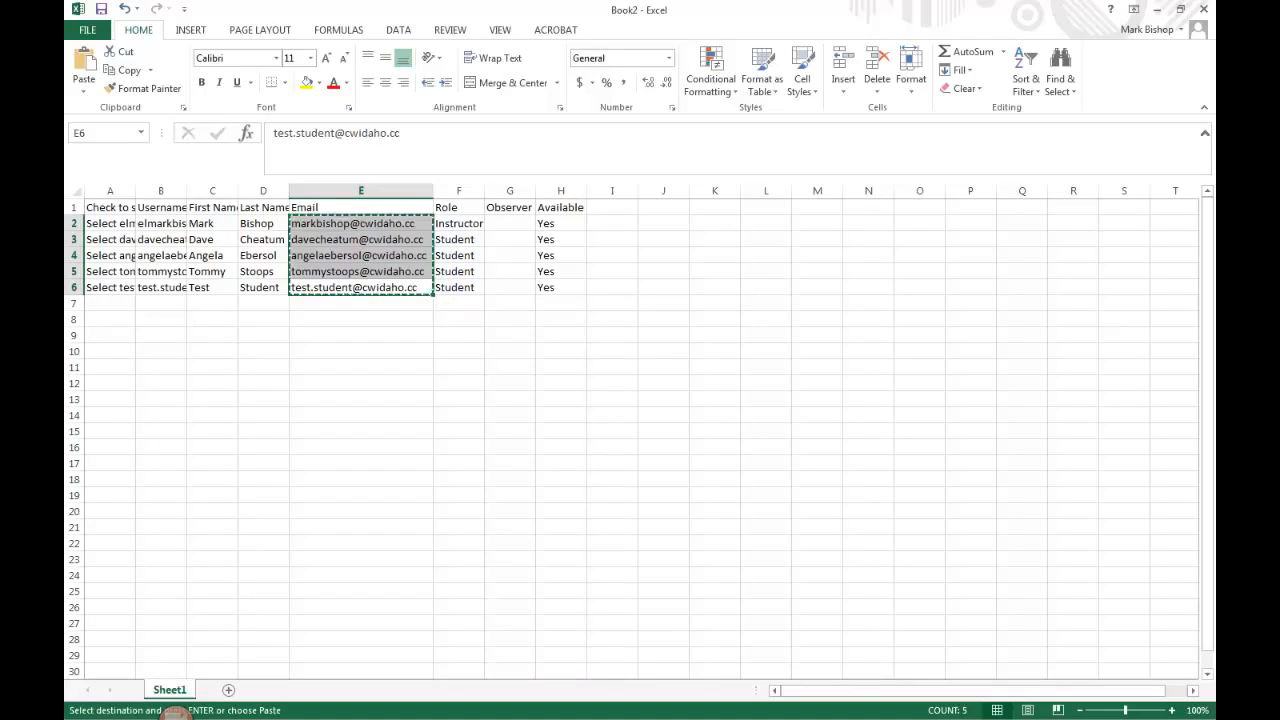
key("alt+Tab")
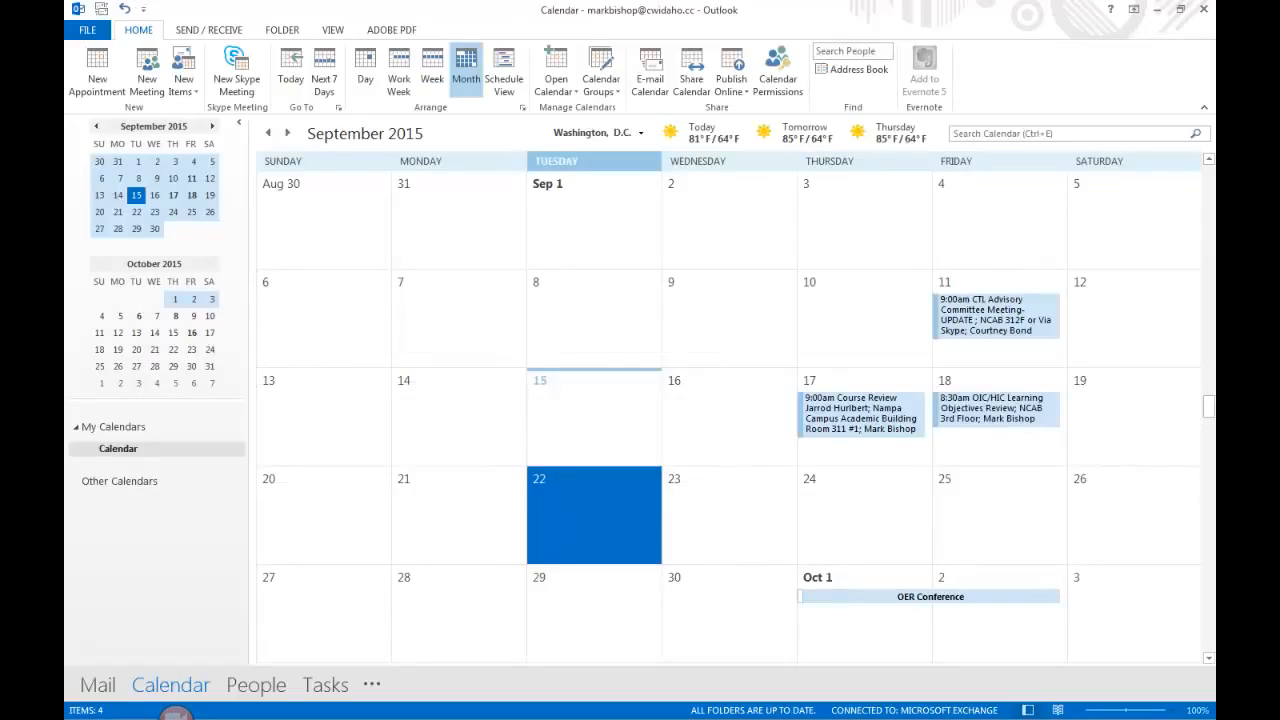
key("alt+Tab")
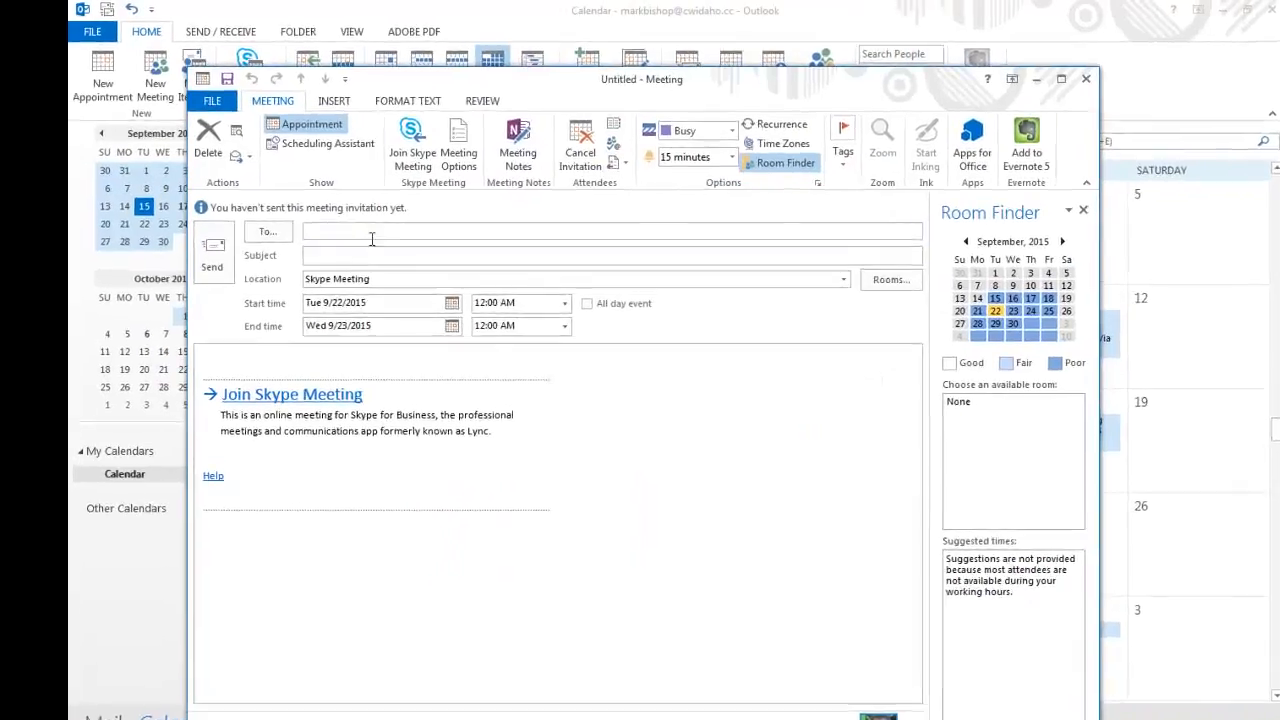
left_click(377, 233)
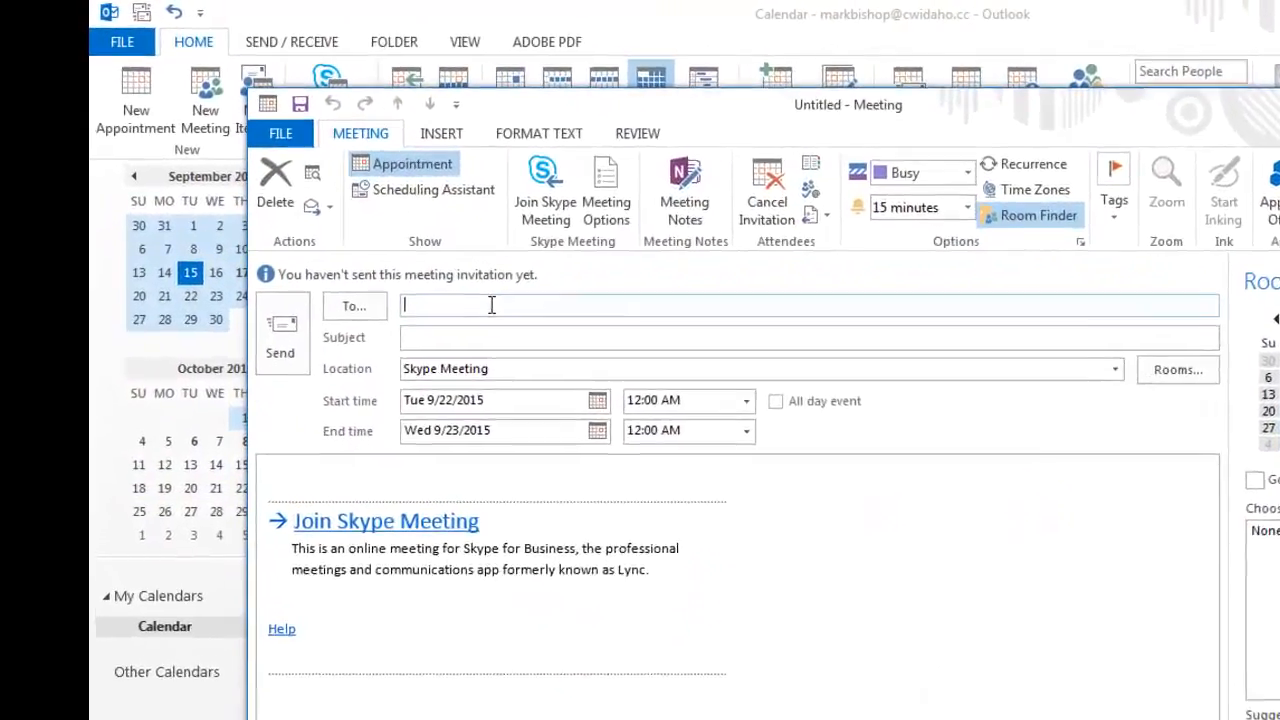
key("ctrl+v")
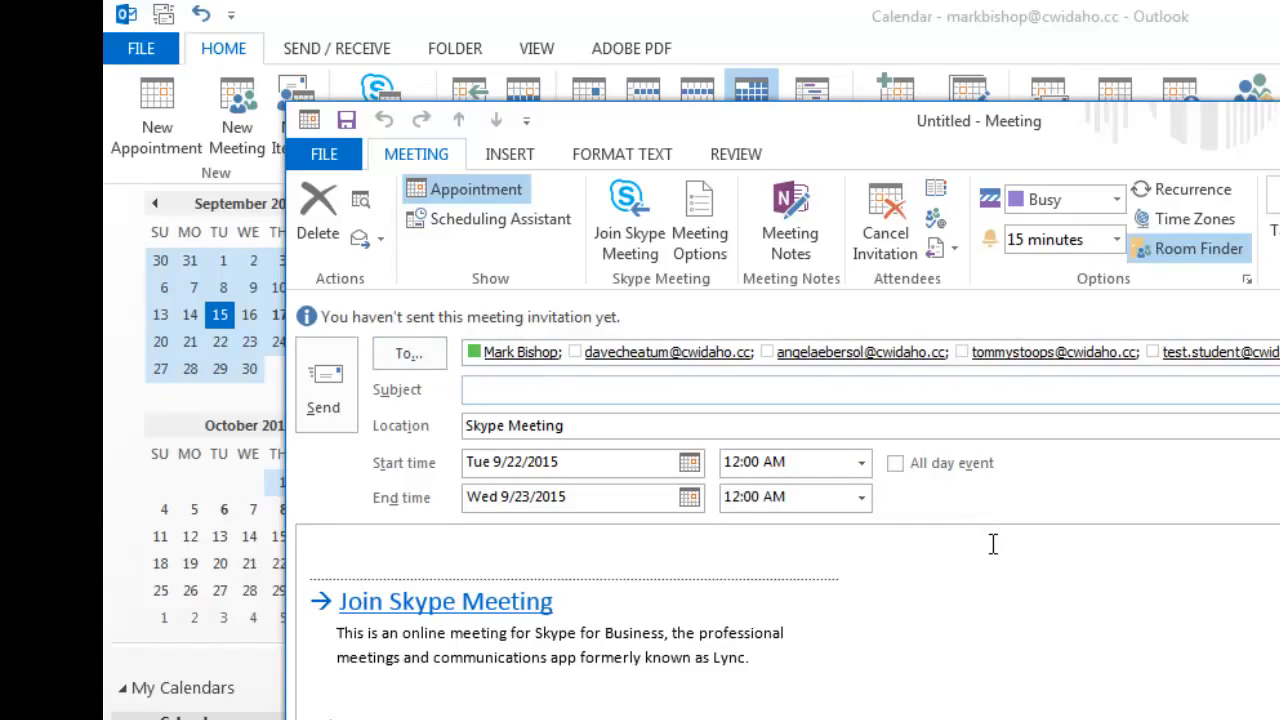
Set the meeting's subject to "Class Meeting / Test Review".
type("Class Meeting ")
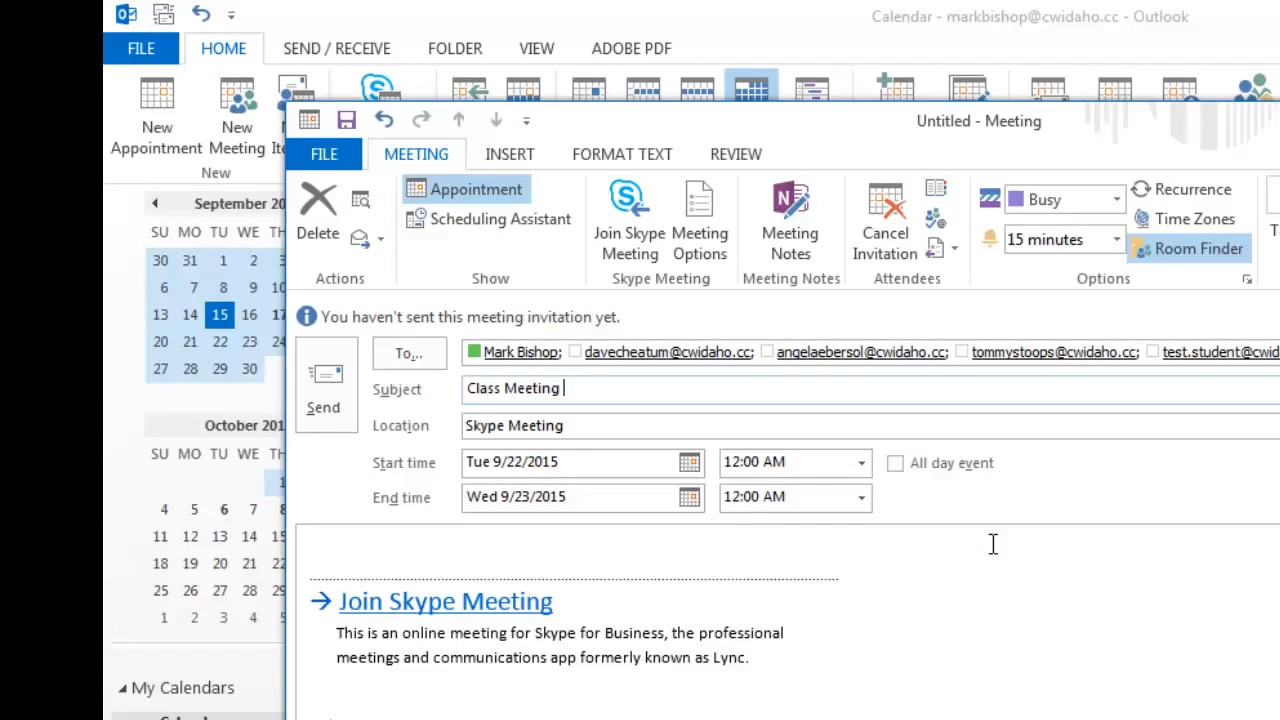
type("/ Test Review")
key("ctrl+a")
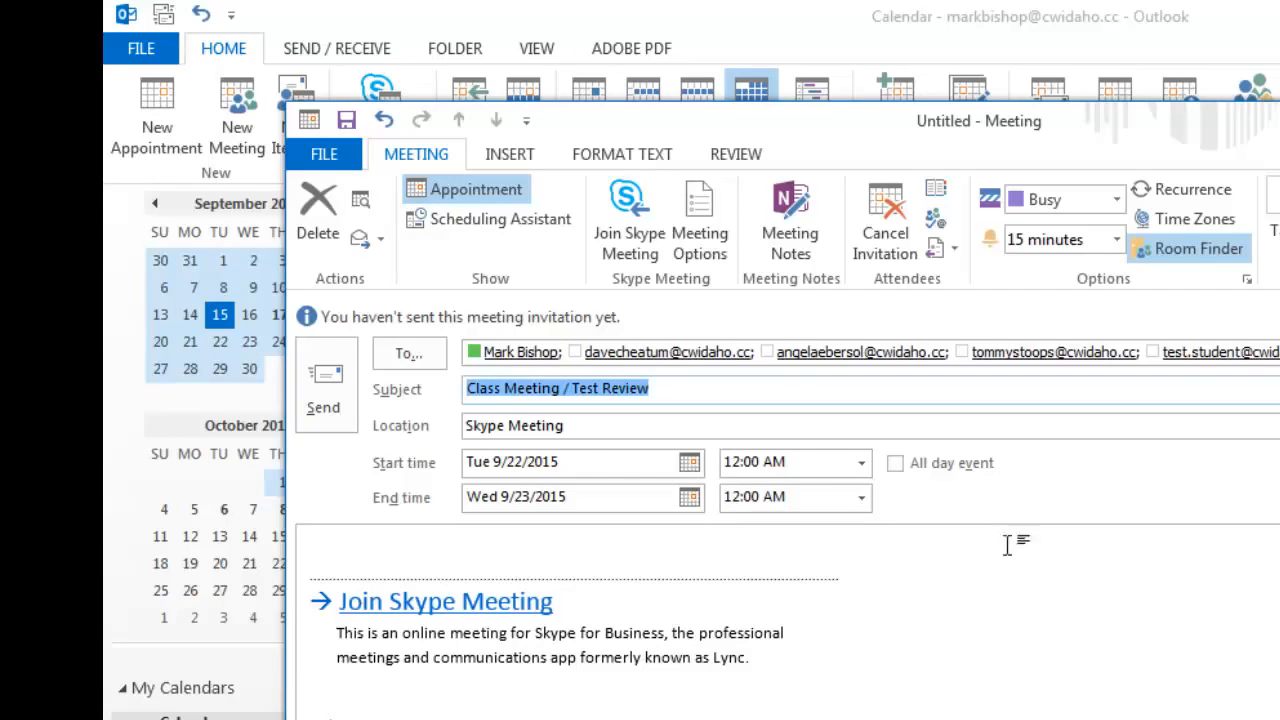
Add the message "This class meeting will be to review the test on Friday!" above the Join Skype Meeting link.
left_click(466, 548)
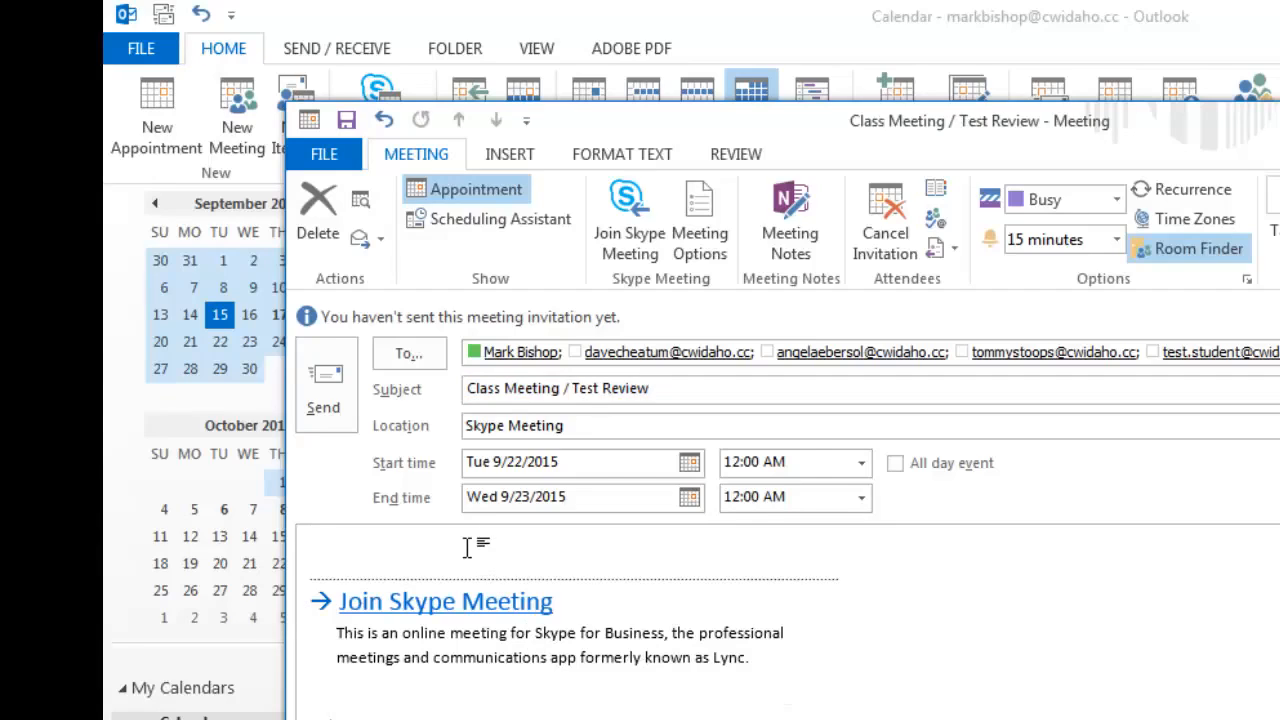
type("This class meeting ")
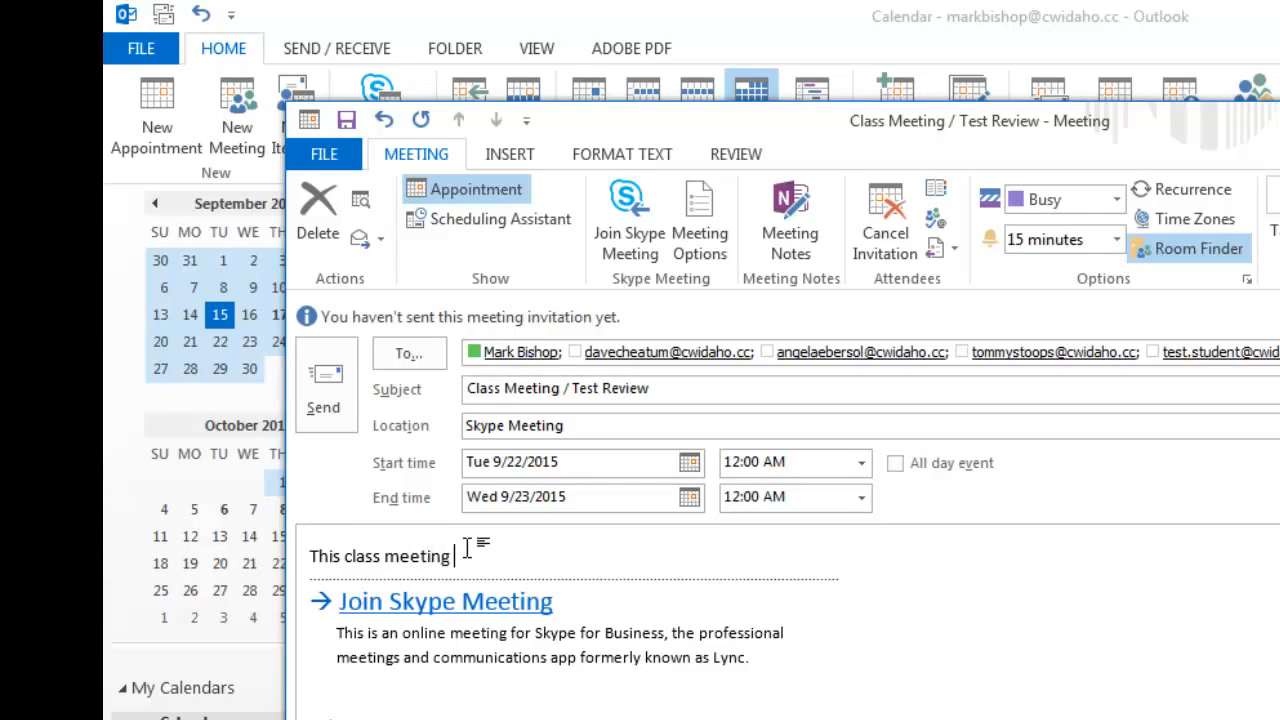
type("will be to review ")
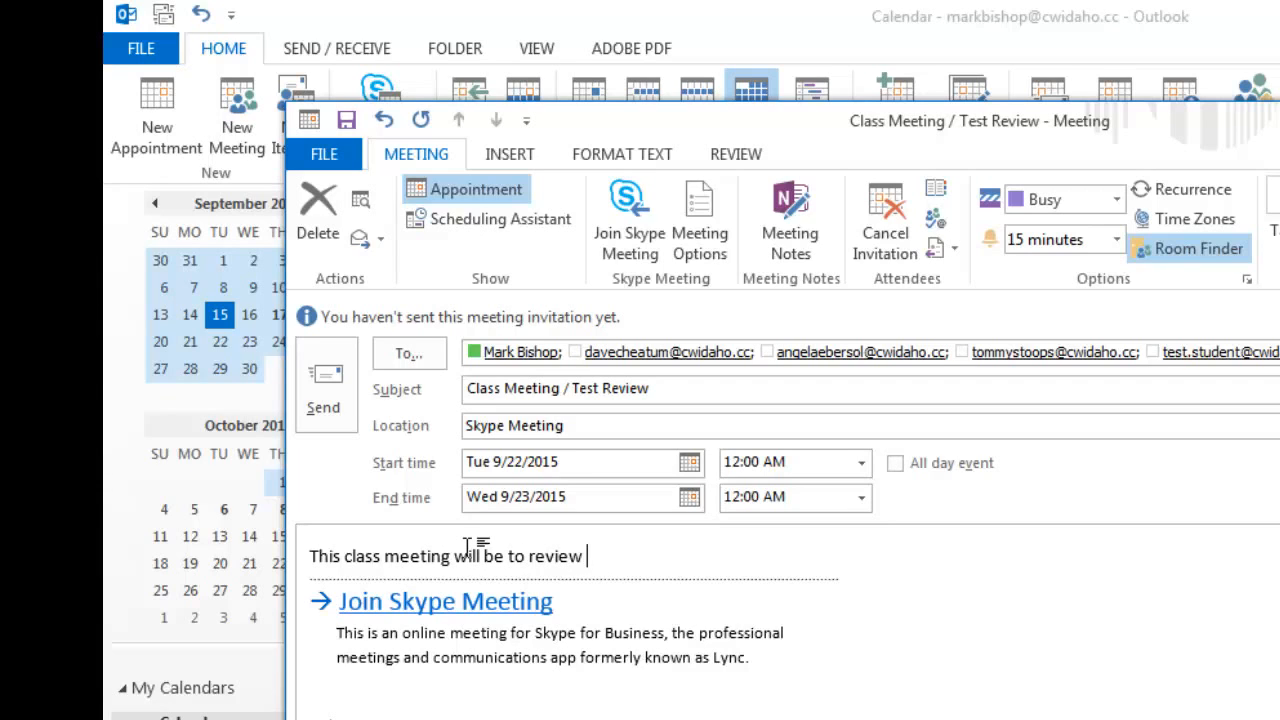
type("the test on Fr")
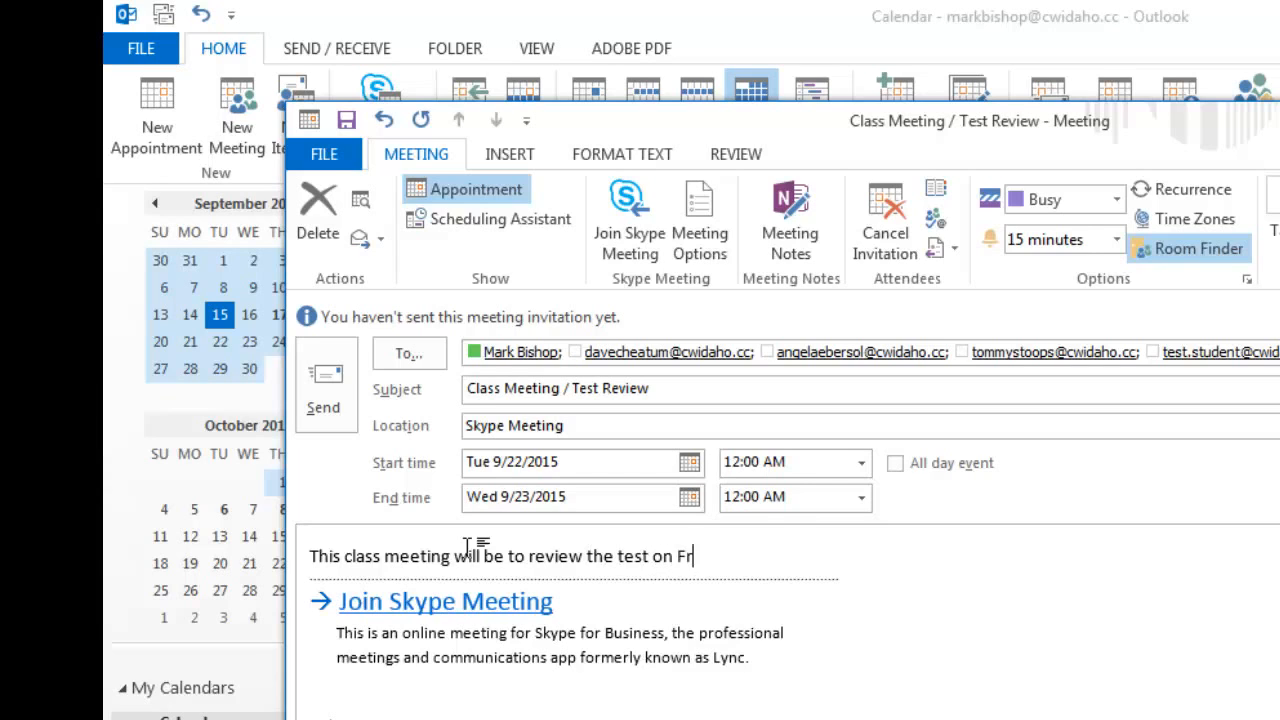
type("iday!")
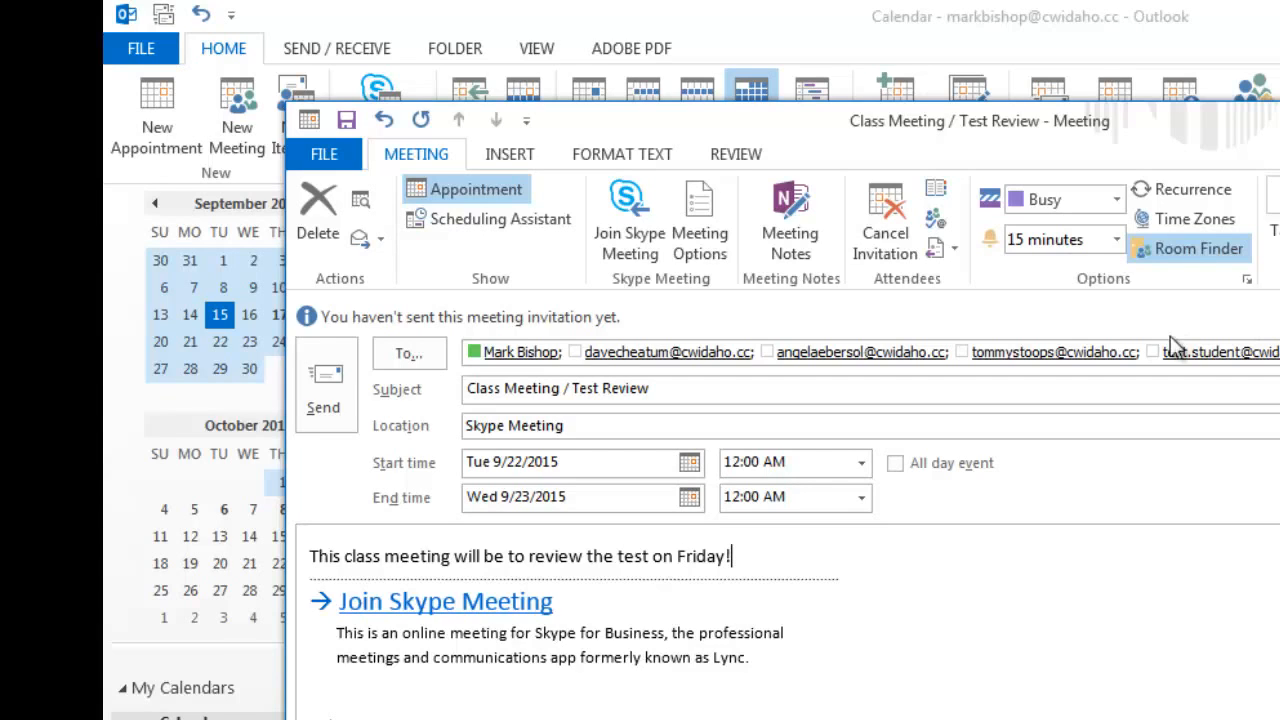
Remove all student addresses from the recipients, keeping only the instructor, and send the meeting invitation.
left_click_drag(1250, 352, 566, 344)
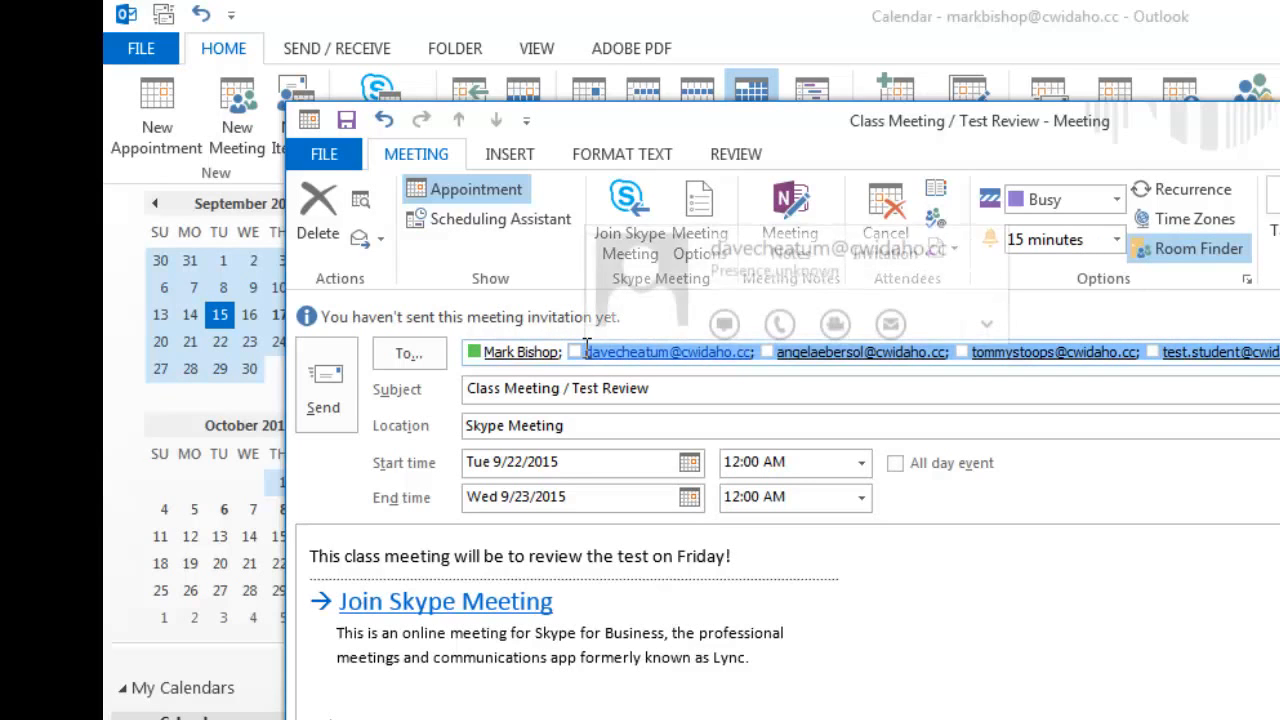
key("Delete")
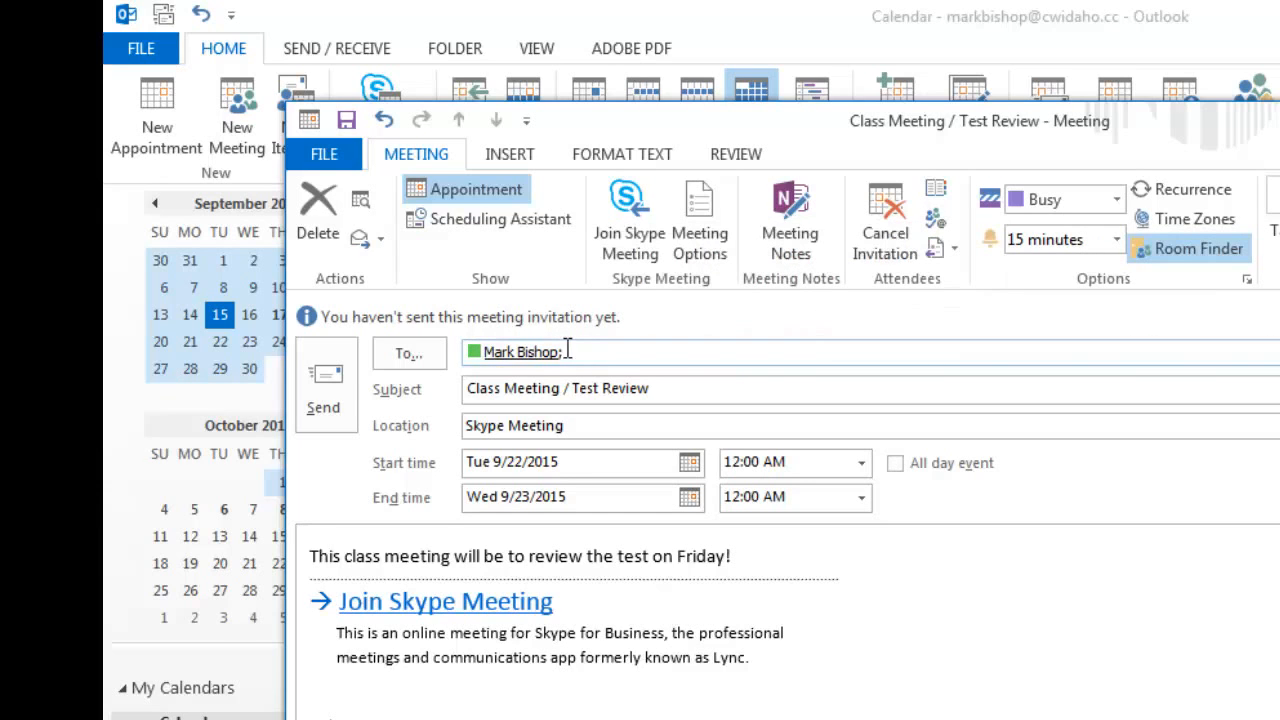
left_click(330, 385)
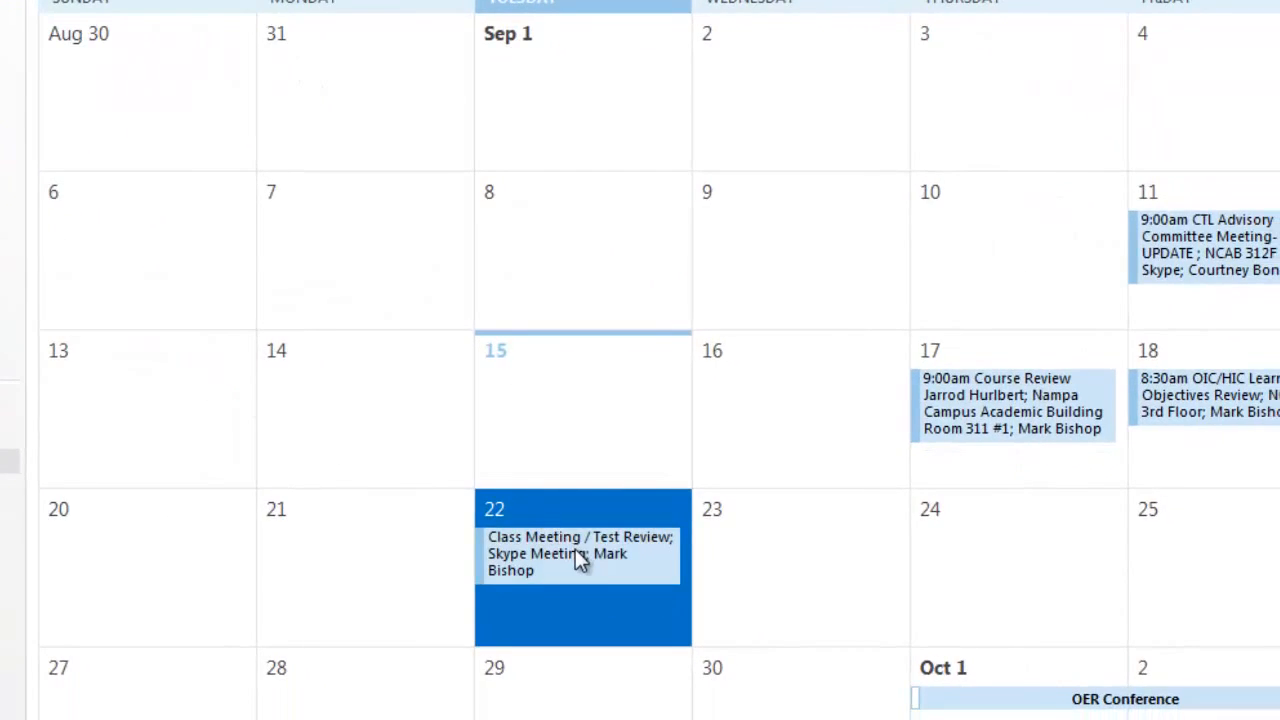
Open the Class Meeting / Test Review entry on September 22 and copy its Join Skype Meeting hyperlink.
double_click(578, 558)
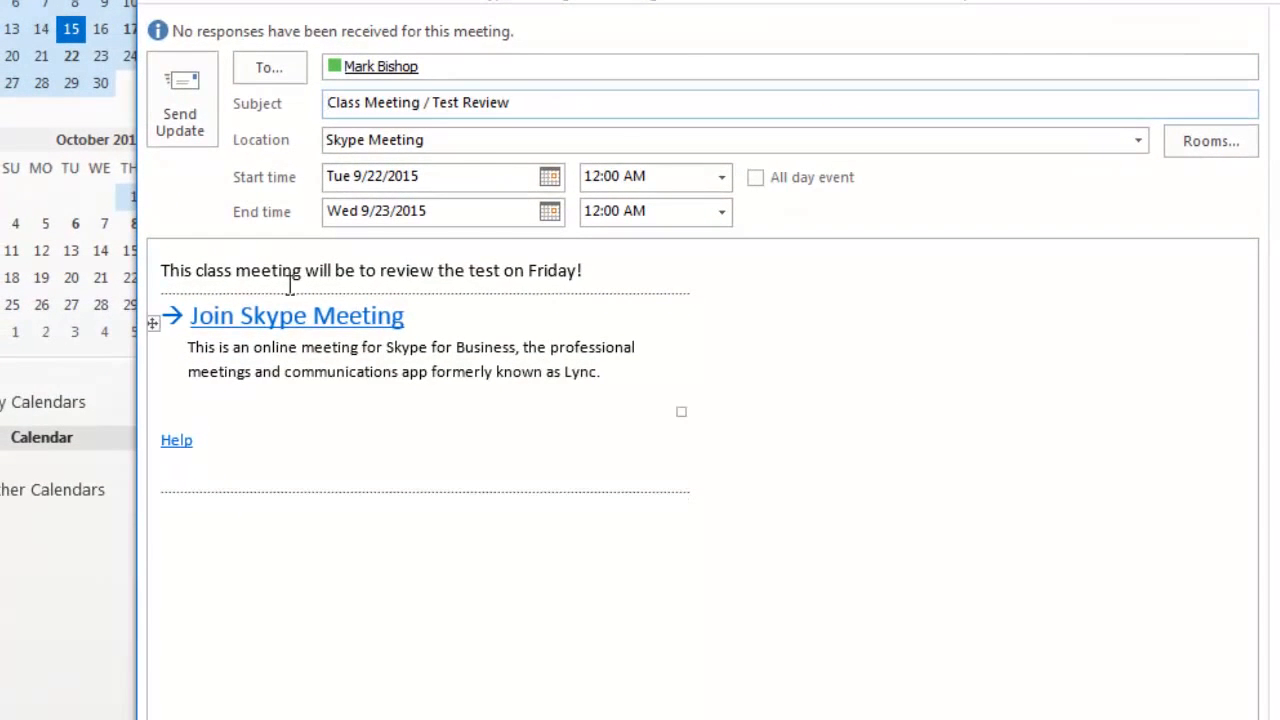
right_click(297, 322)
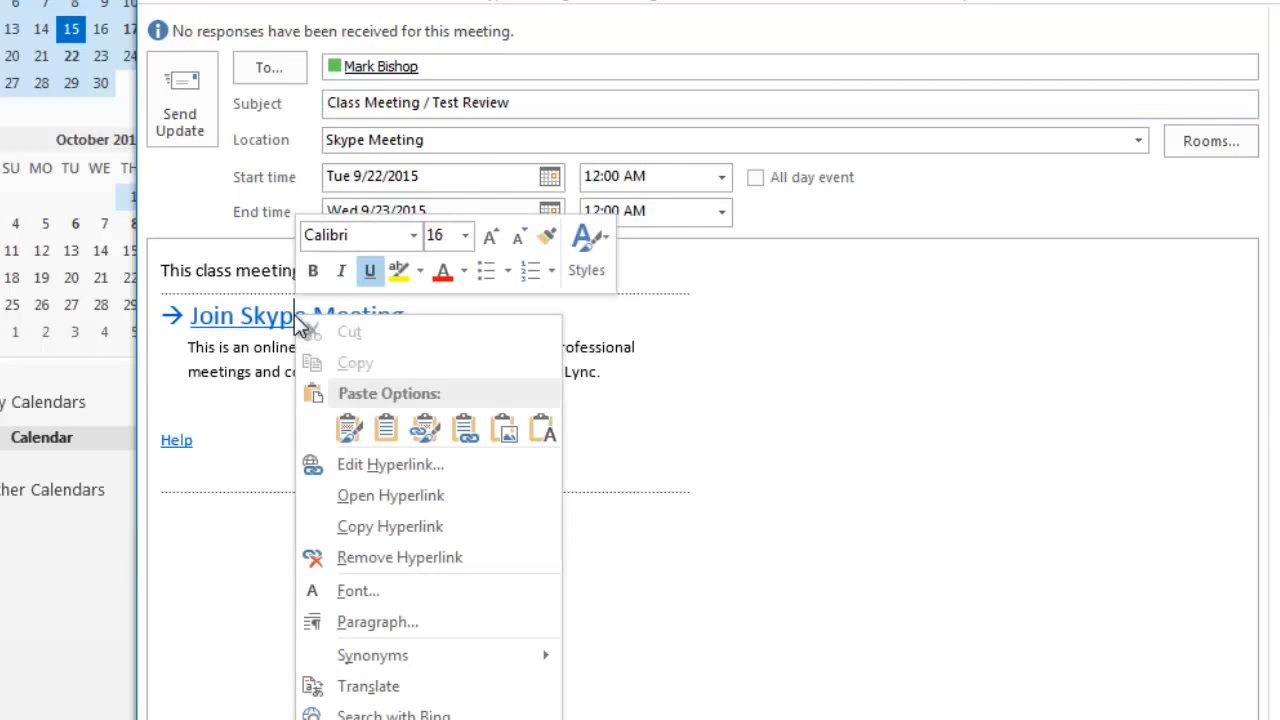
left_click(380, 527)
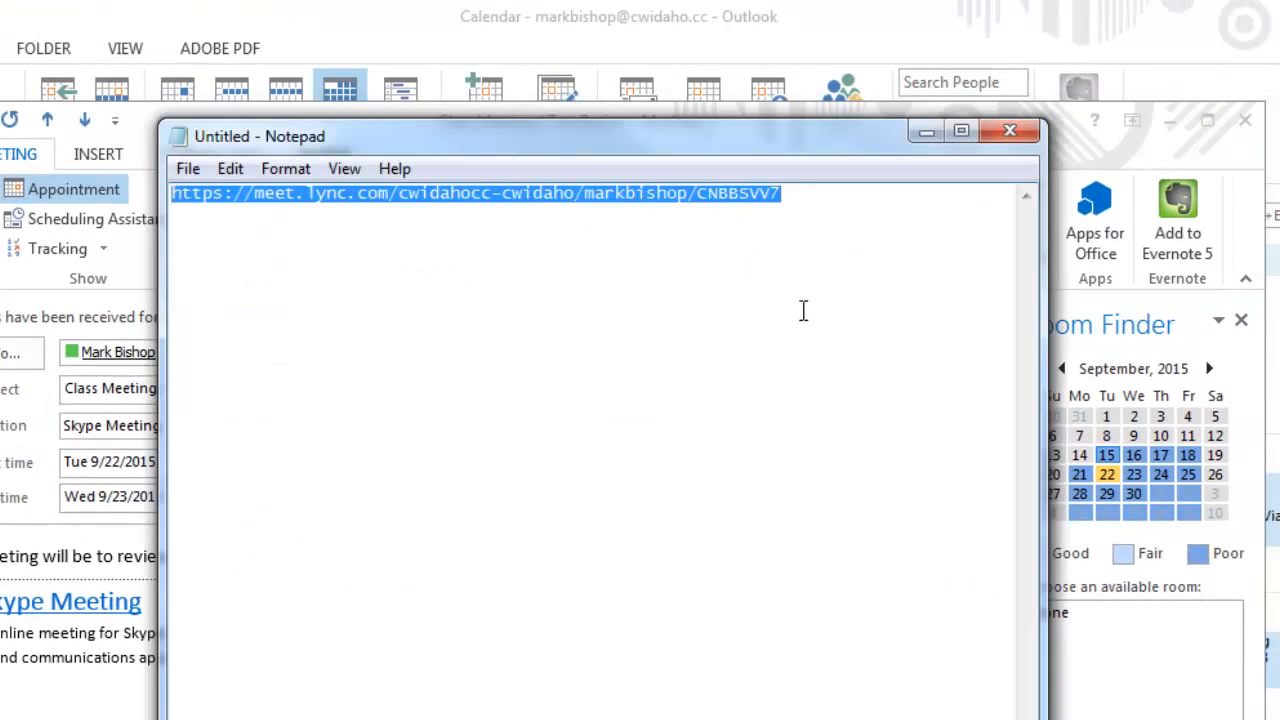
In Notepad, replace the old link with the copied meeting link and select the whole new URL for copying.
key("Delete")
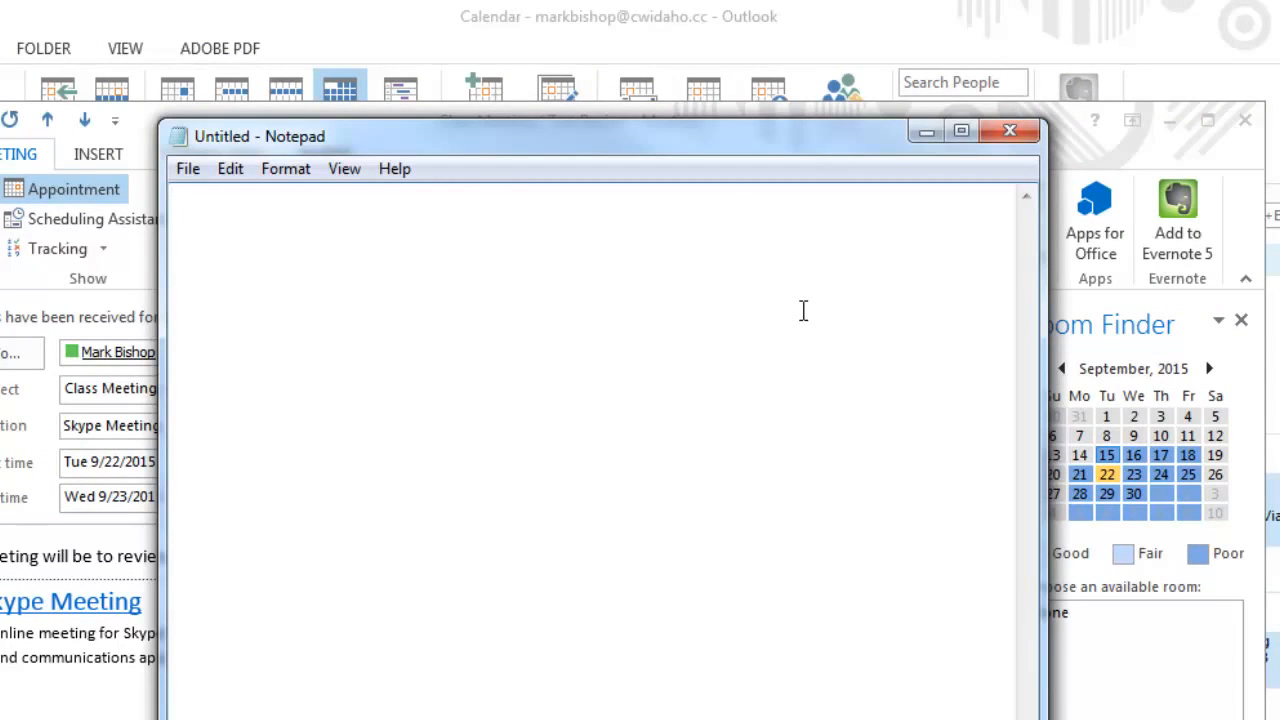
key("ctrl+v")
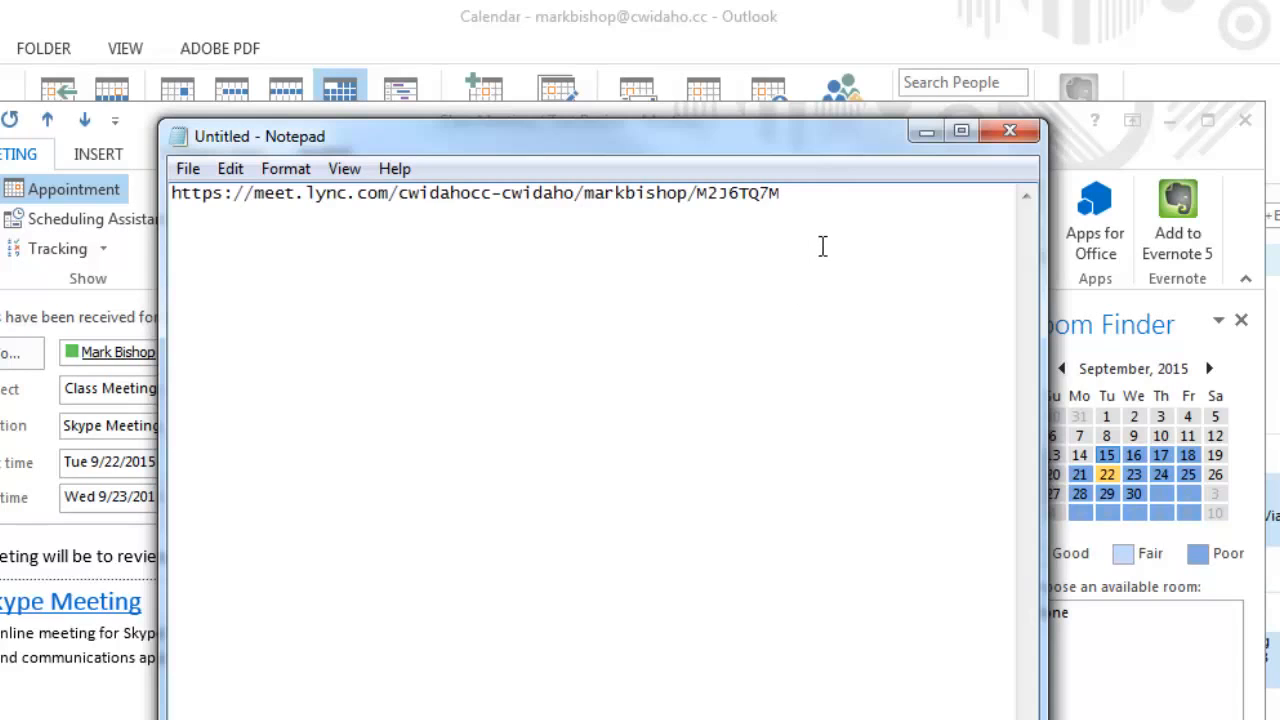
left_click_drag(831, 200, 161, 190)
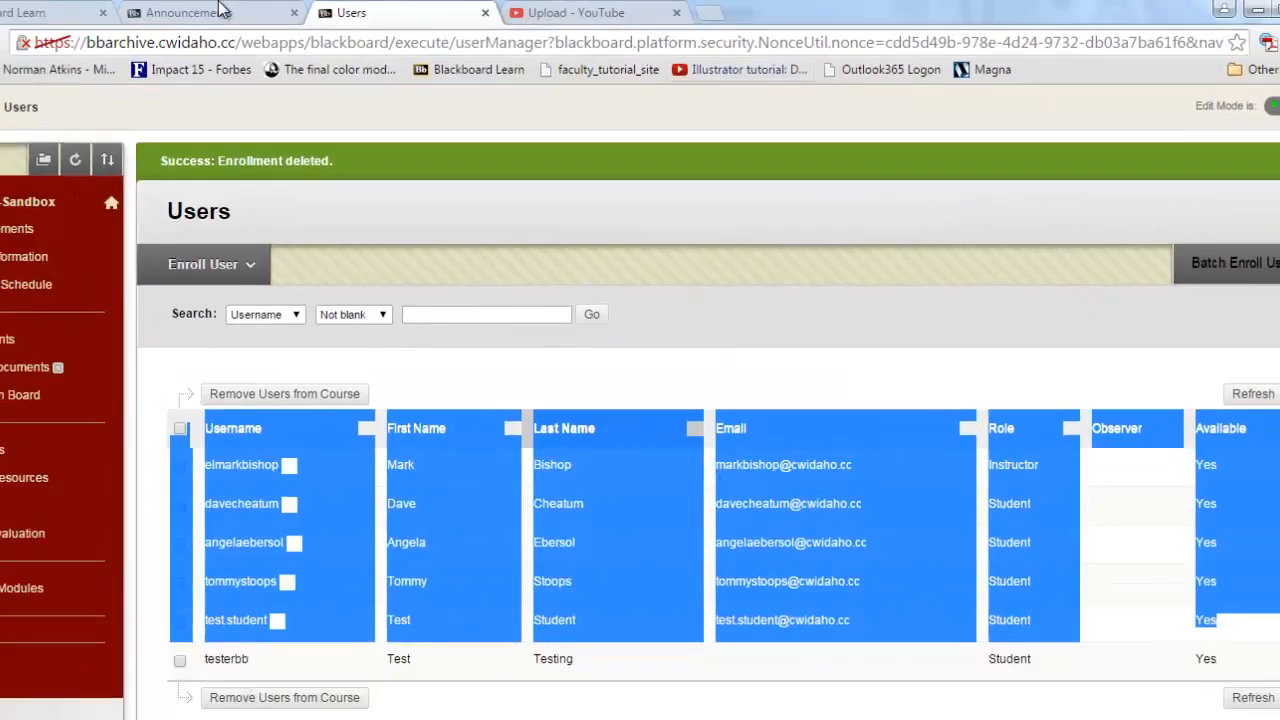
In Blackboard's course announcements, start a new announcement with the subject "Class Meeting Test Review".
left_click(300, 8)
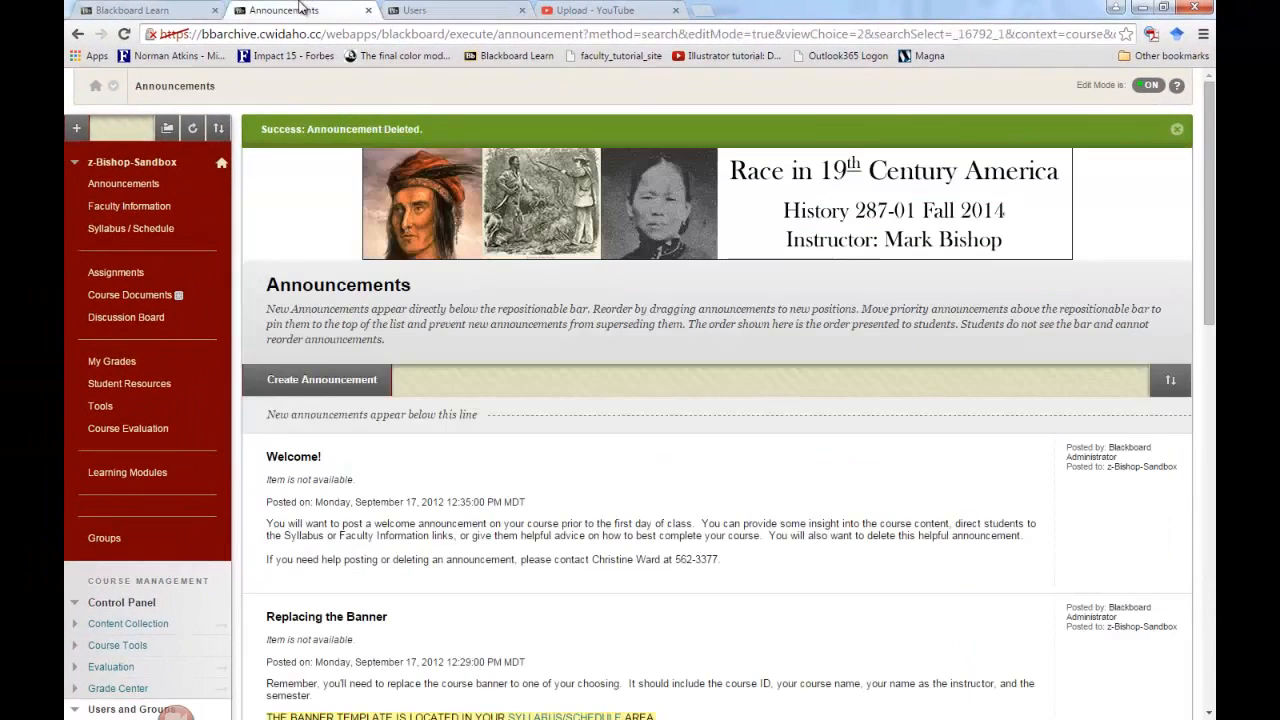
left_click(320, 392)
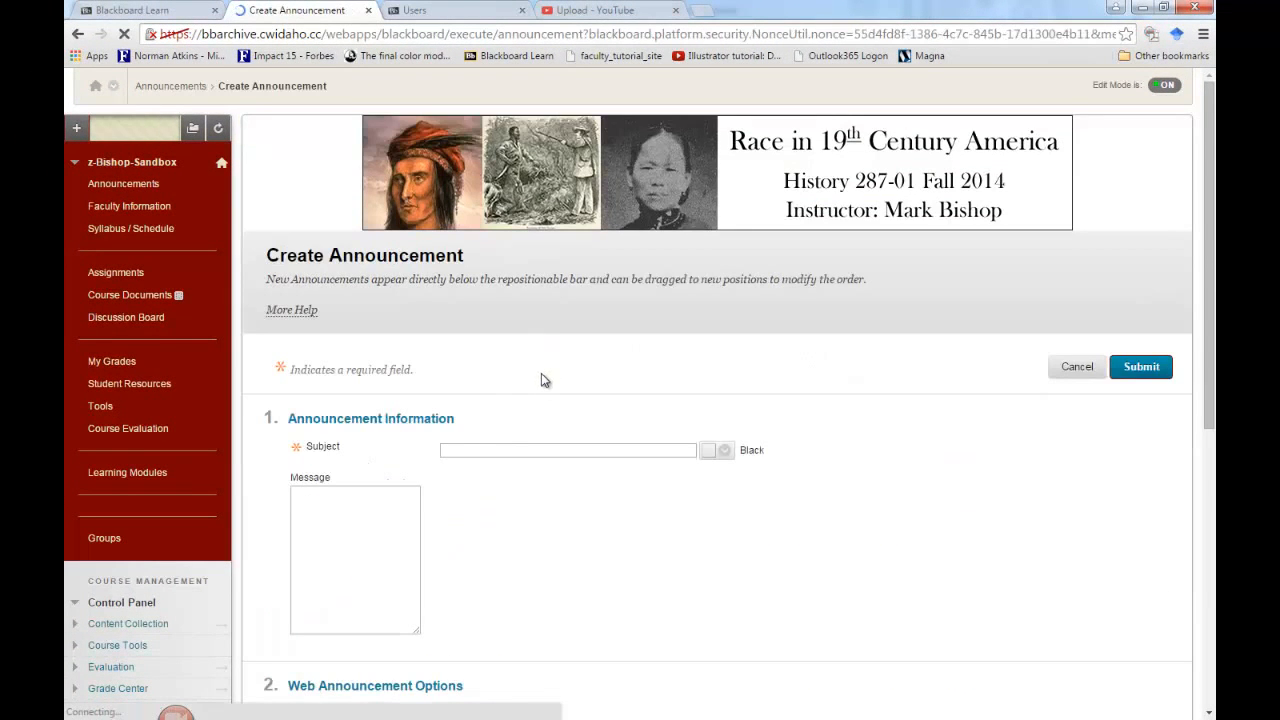
left_click(488, 450)
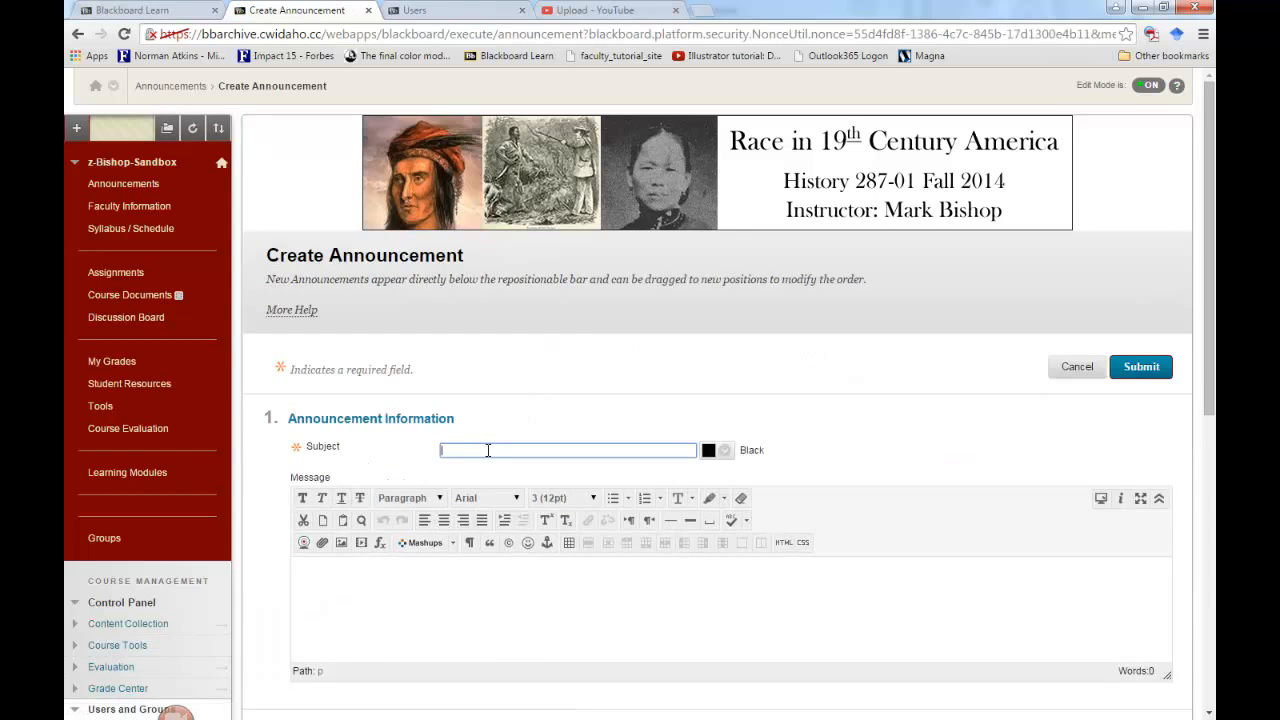
type("Class")
key("Down")
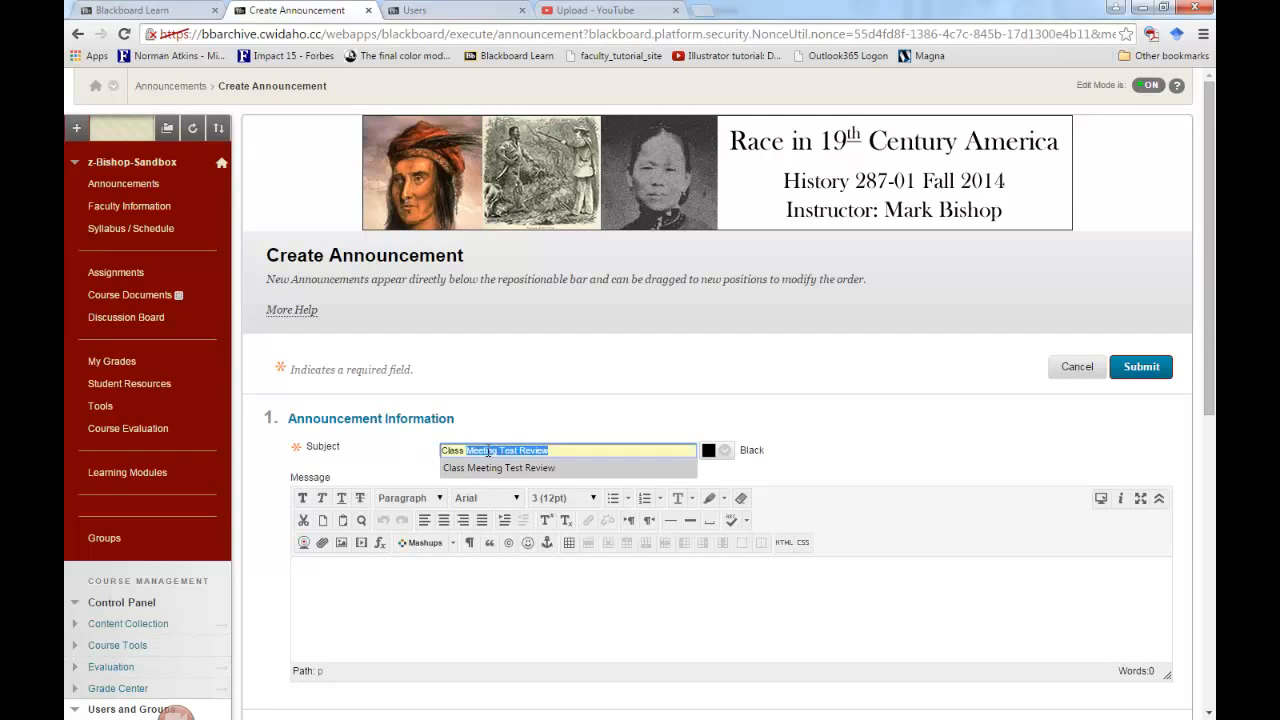
key("Return")
Write the message "This meeting is to review the test this Friday! Click this link to attend:" followed by the copied meeting URL.
left_click(392, 585)
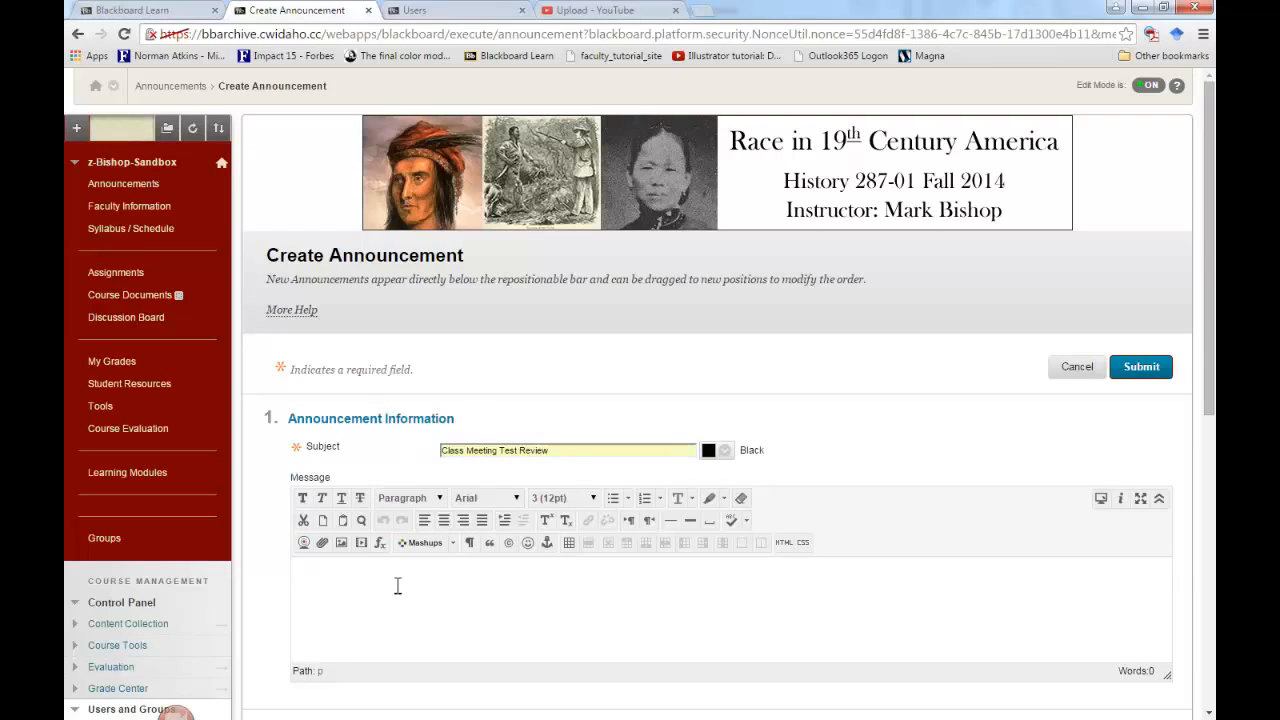
type("This meeting is to review the test this")
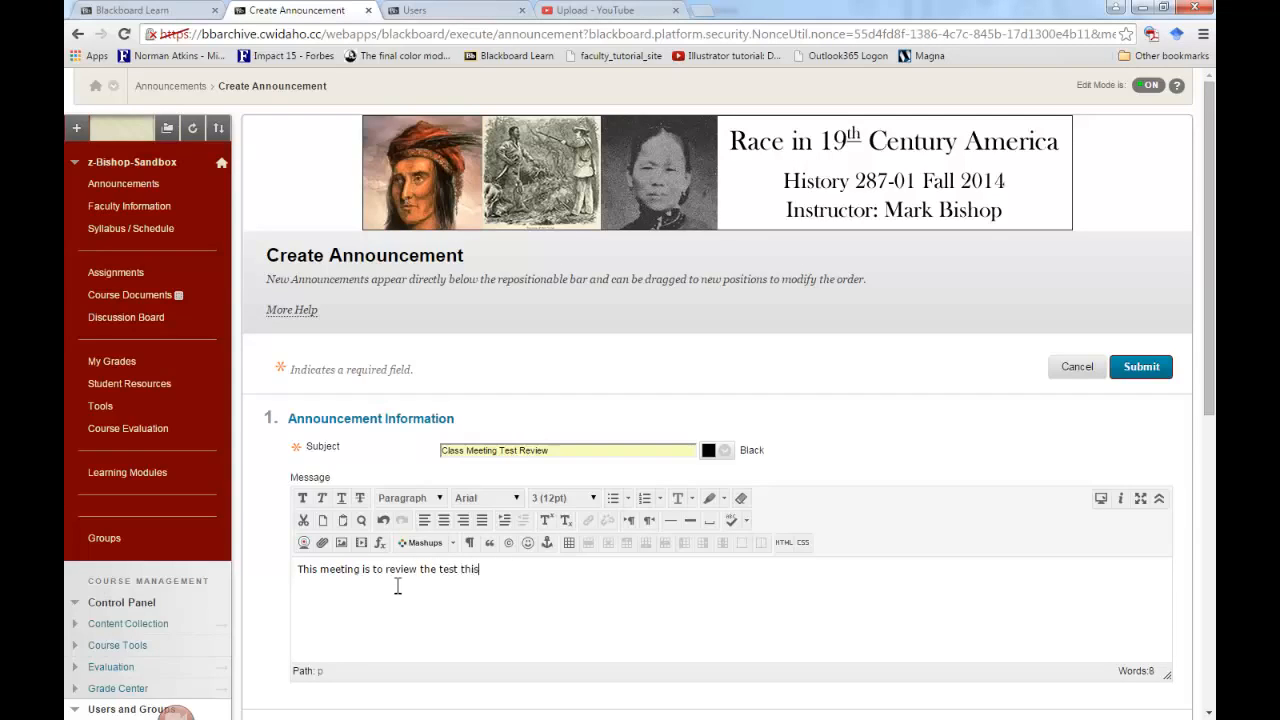
type(" Friday! Click this link")
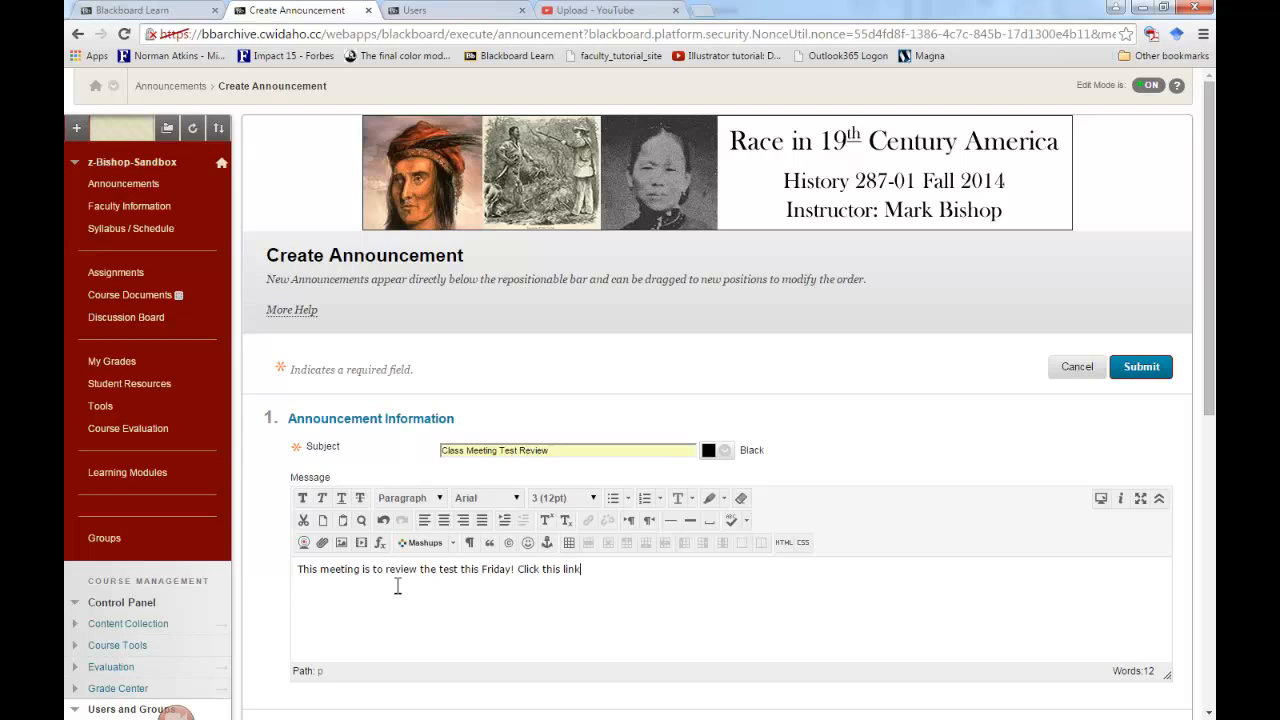
type(" to attend:")
key("ctrl+v")
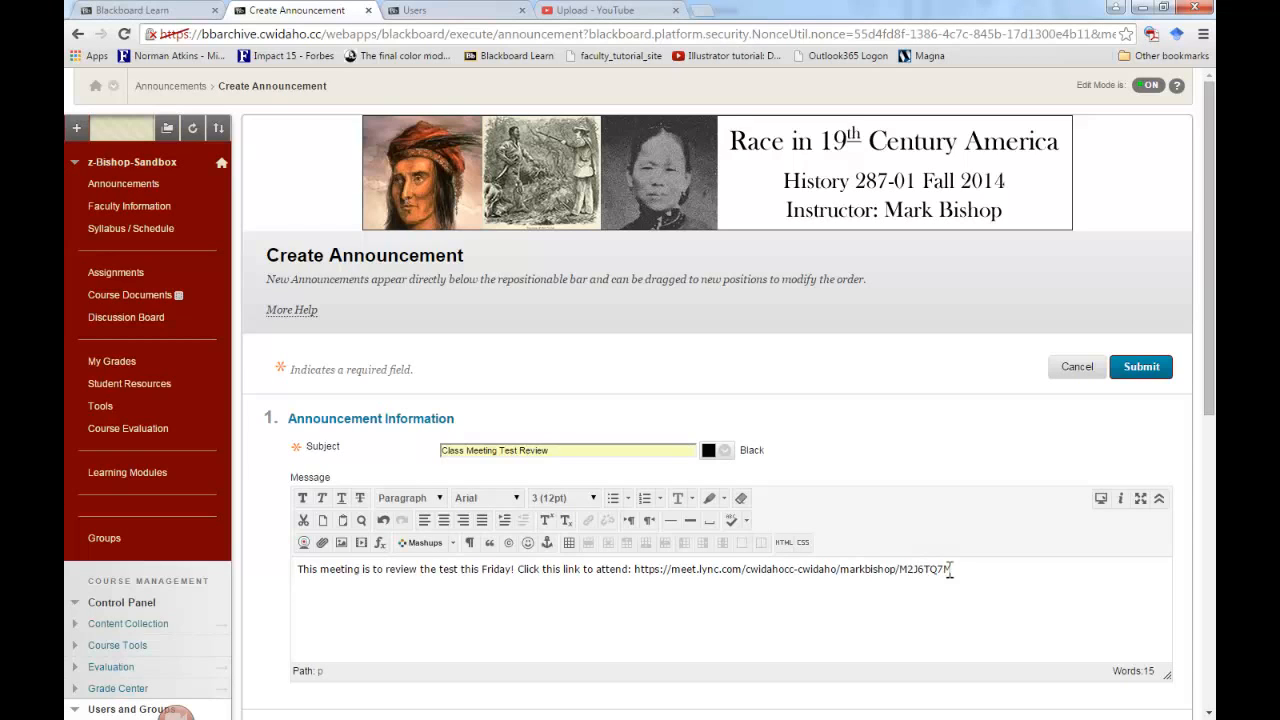
Turn the pasted URL into a hyperlink opening in a new window, titled "Link for Friday Online Skype Test Review".
left_click_drag(960, 571, 636, 578)
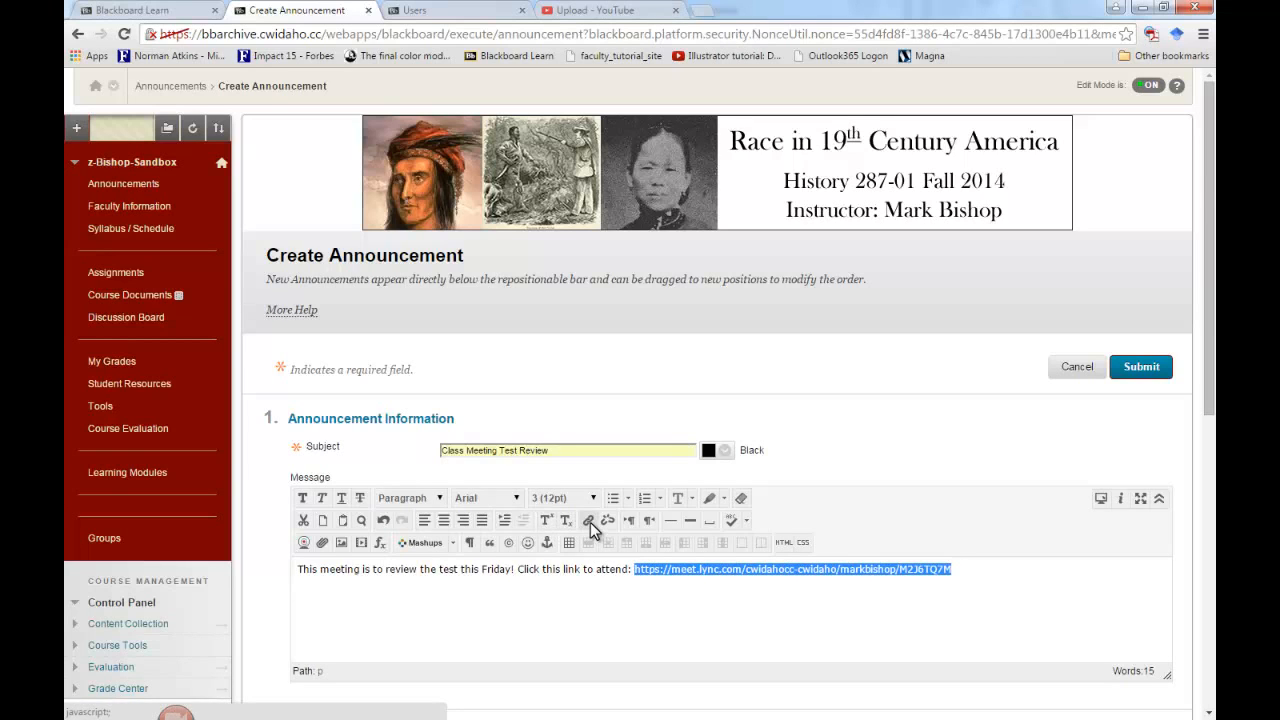
left_click(589, 521)
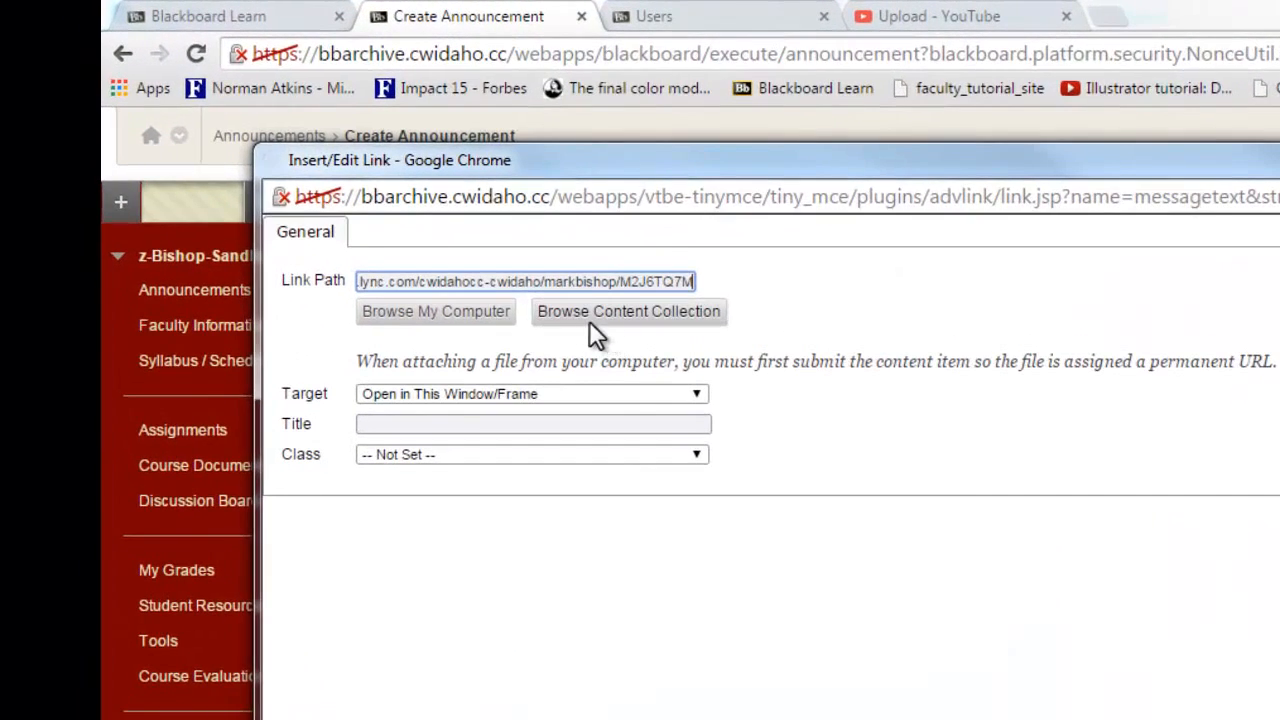
left_click(428, 393)
left_click(433, 431)
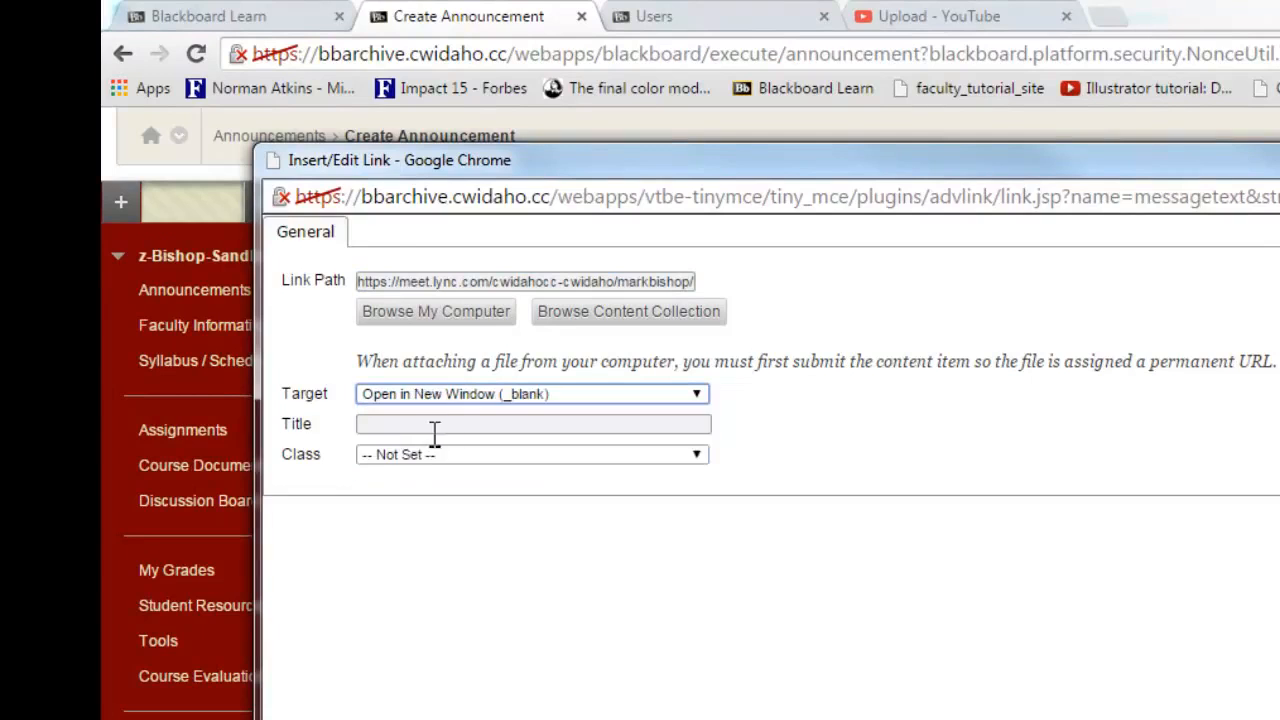
left_click(416, 427)
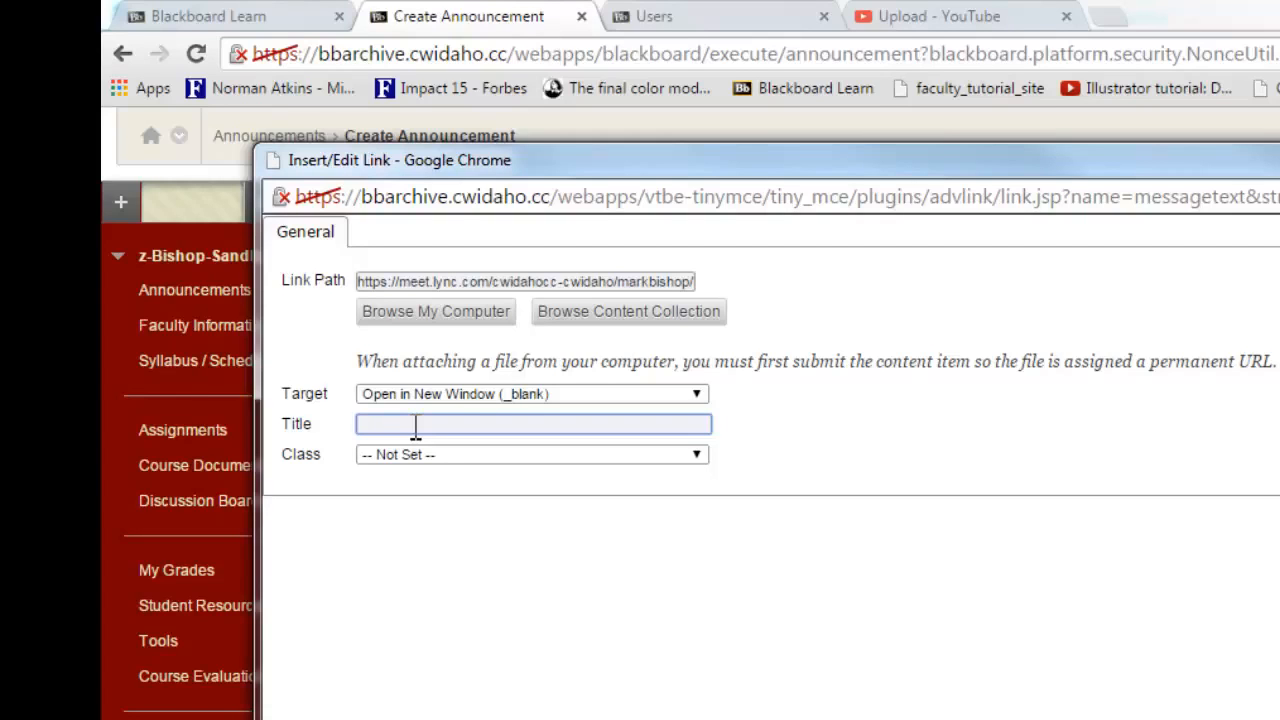
type("Link for Friday Online Skype ")
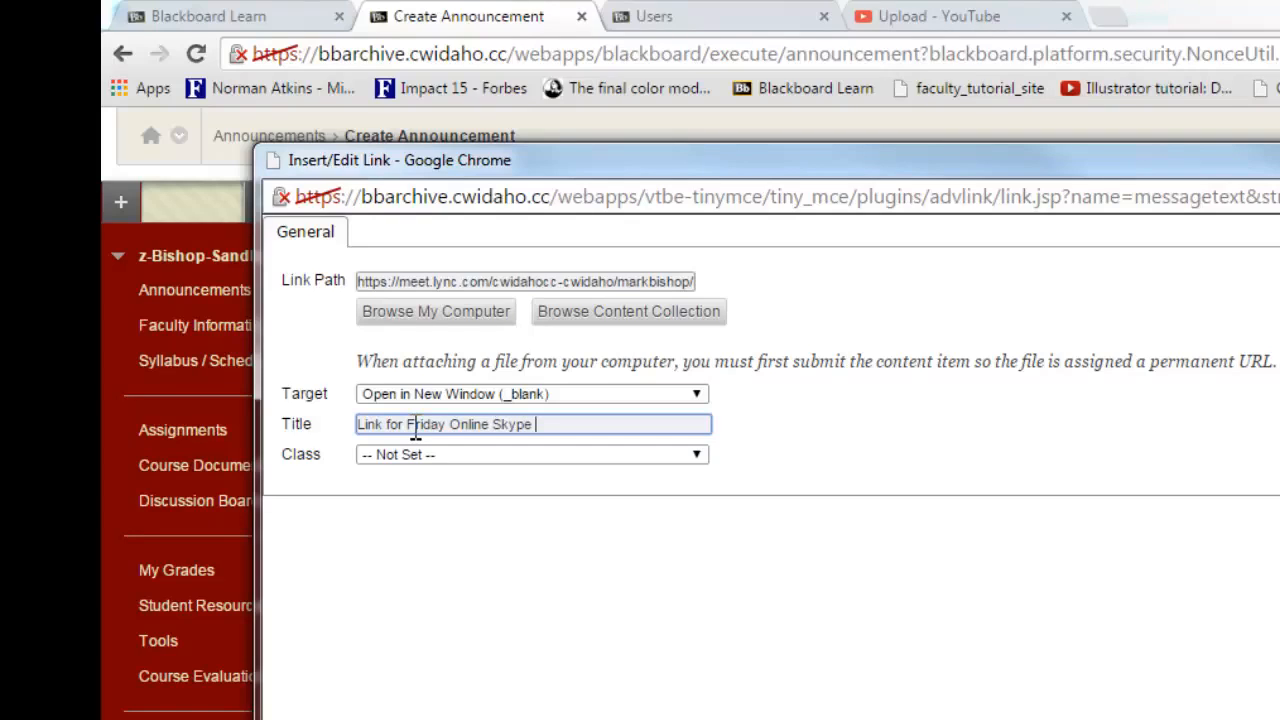
type("Test Review")
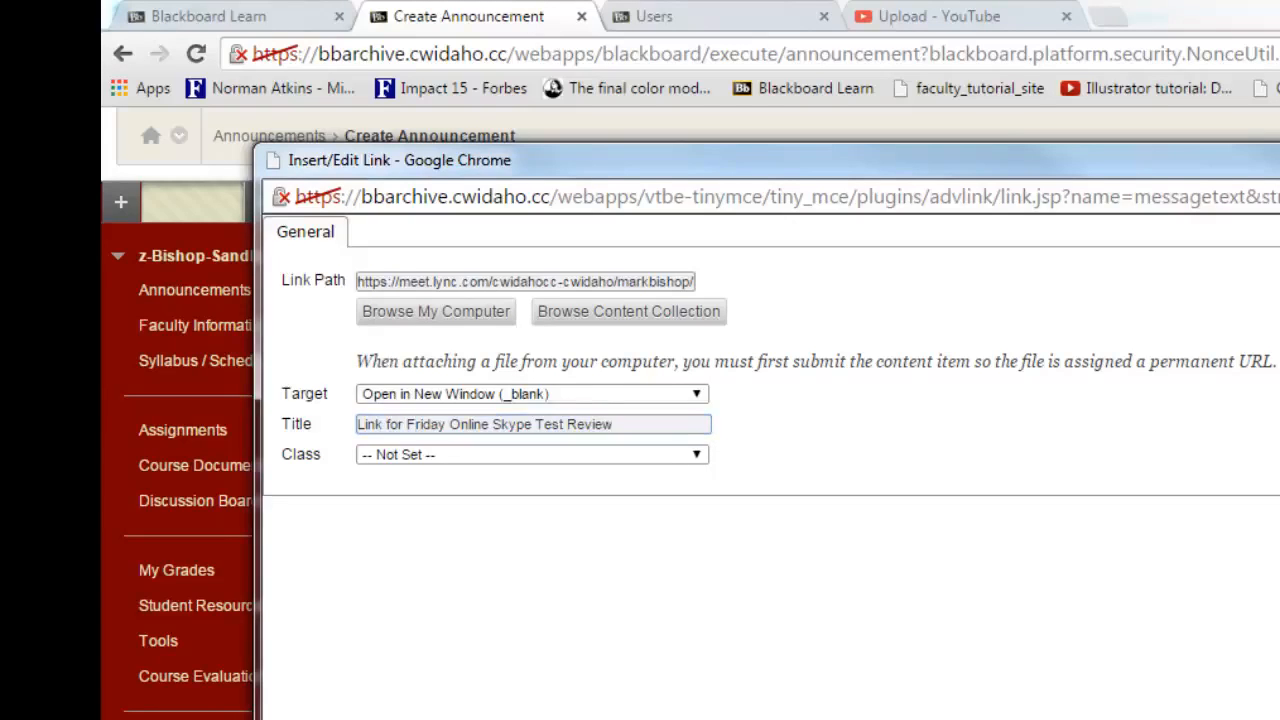
key("Return")
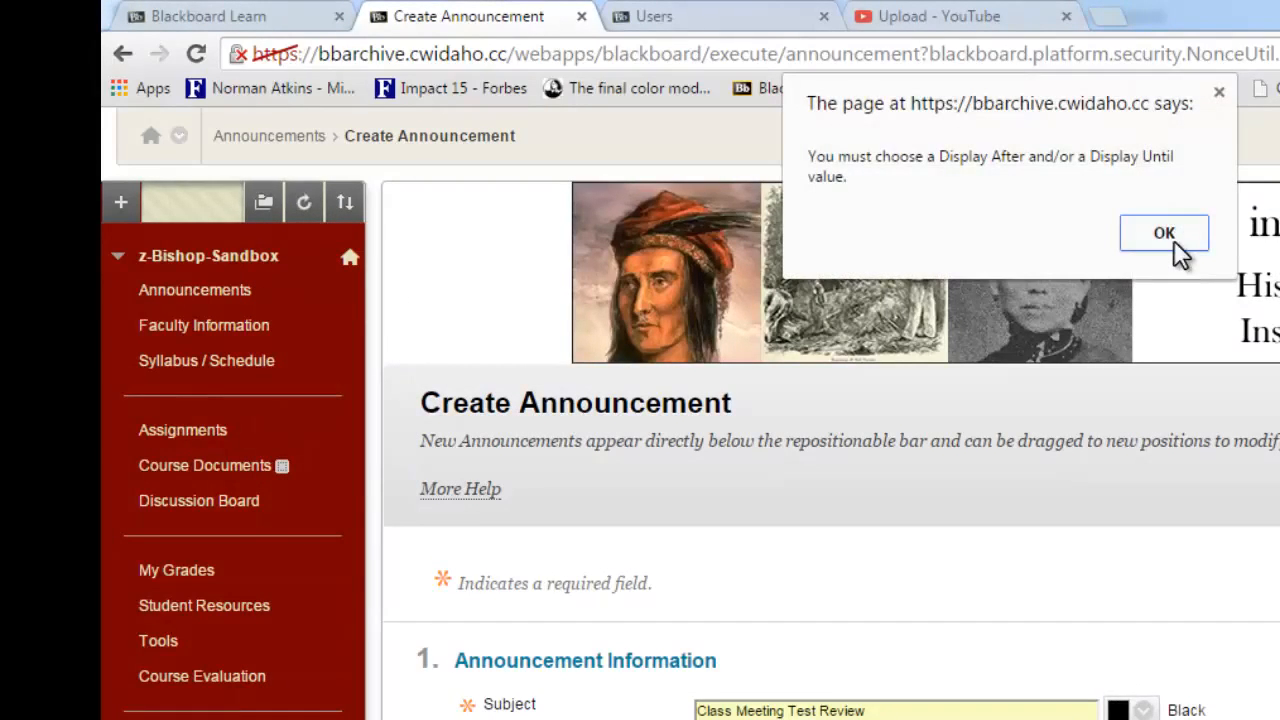
Restrict the announcement's display to 09/15/2015 through 09/23/2015, both at 11:59 PM, and submit it.
left_click(1177, 244)
scroll(830, 412, "down", 4)
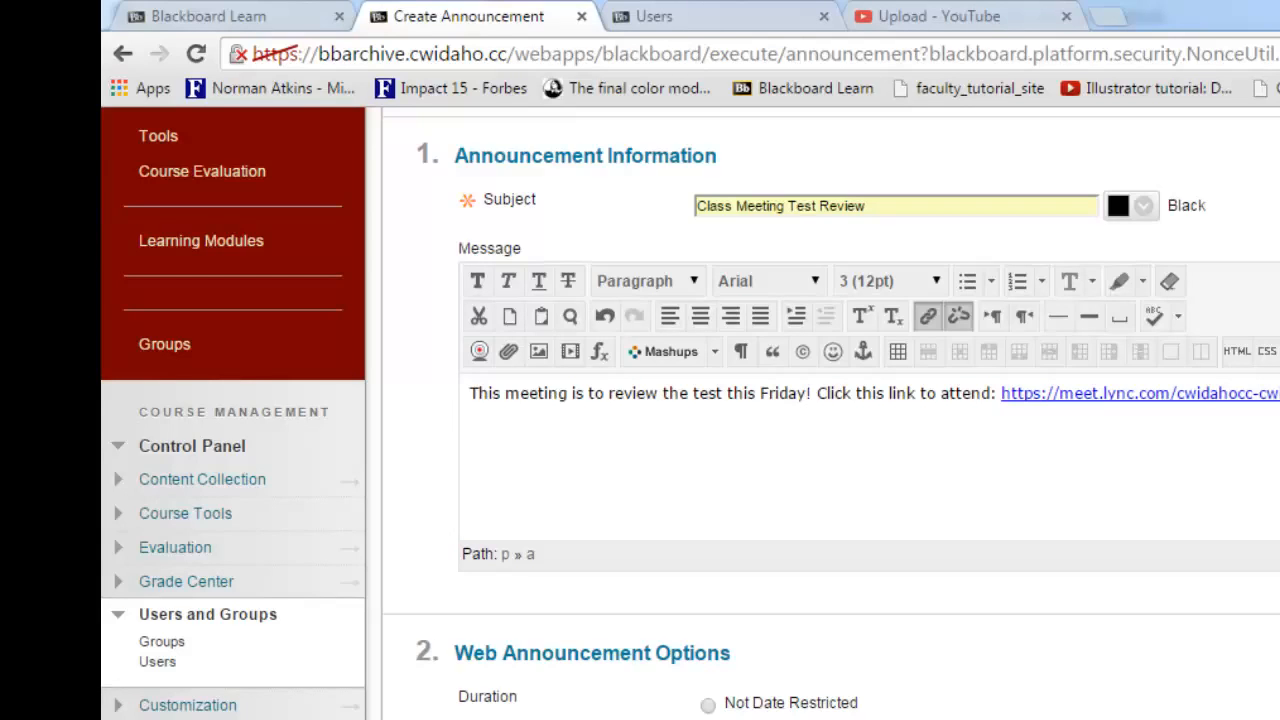
scroll(830, 400, "down", 4)
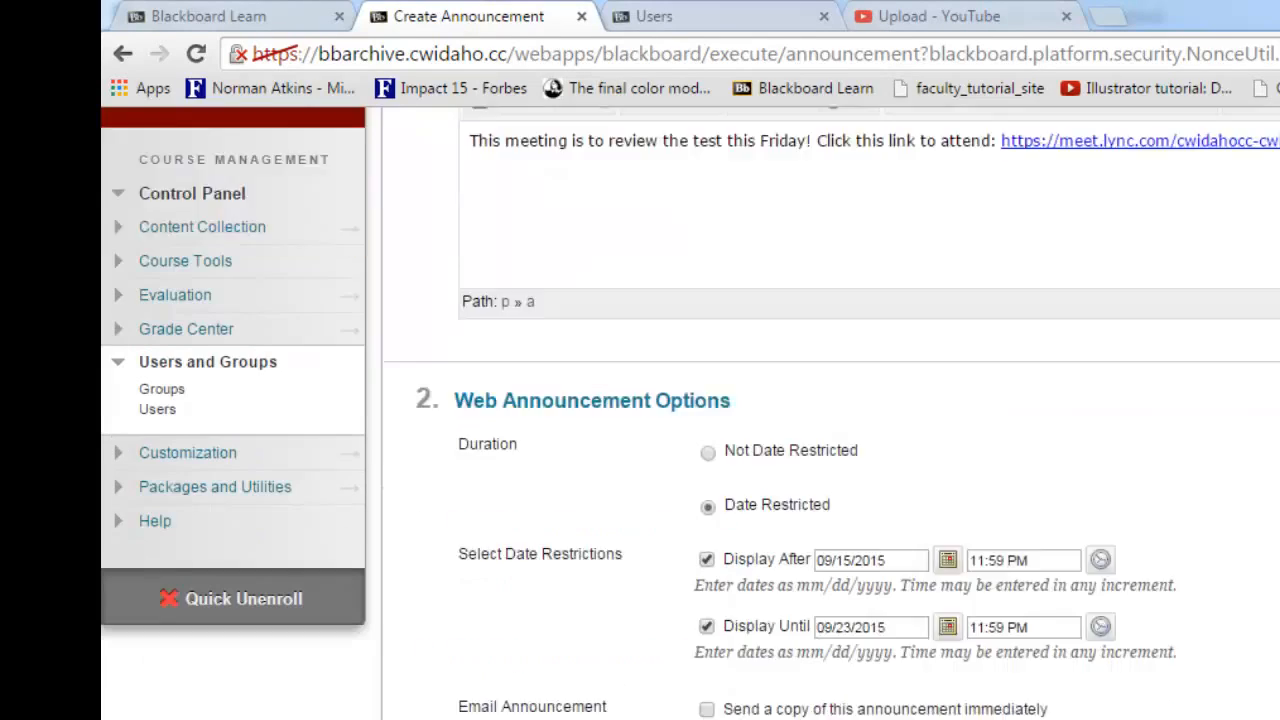
left_click(1140, 614)
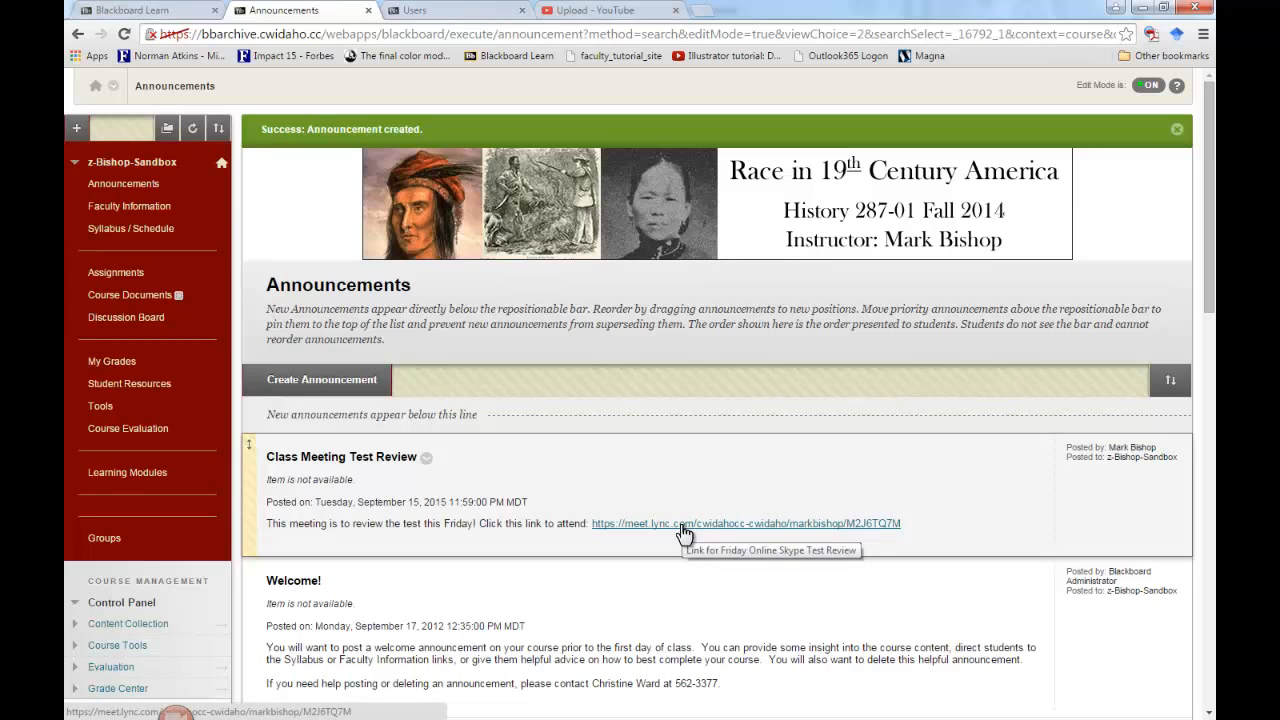
Clear the open windows from the desktop and start an instant meeting in Skype for Business.
left_click(1147, 8)
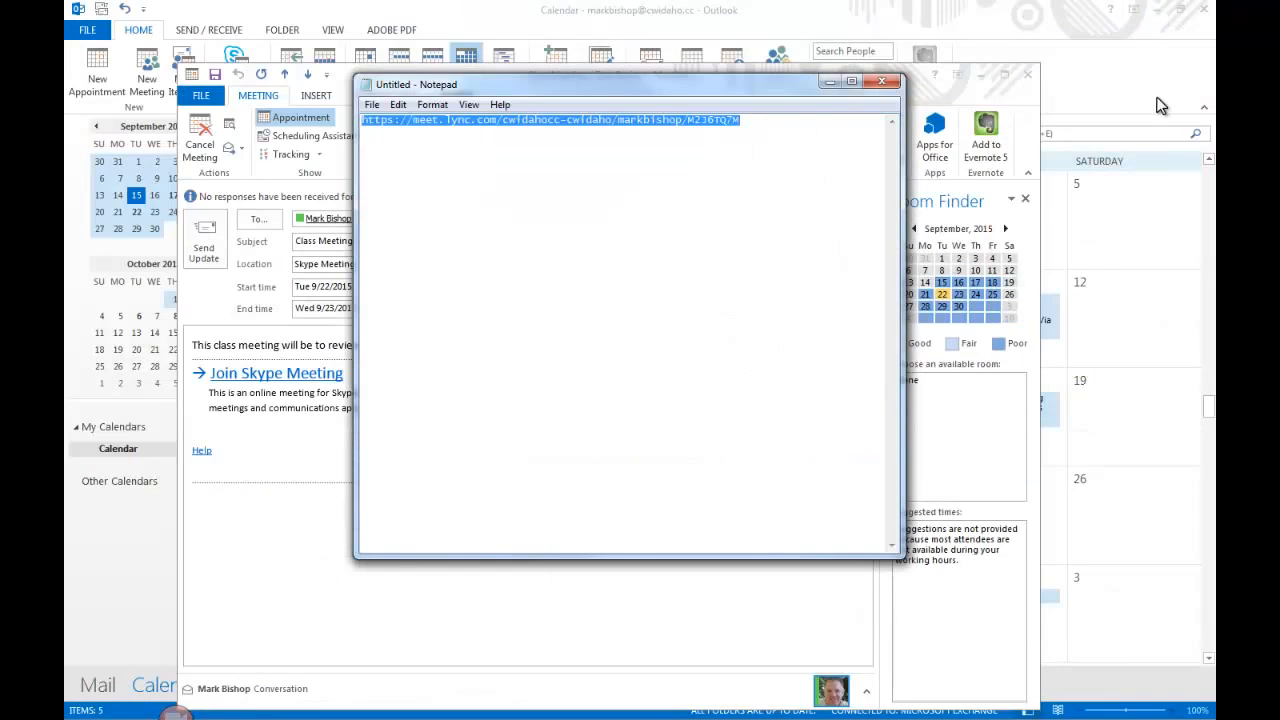
key("super+d")
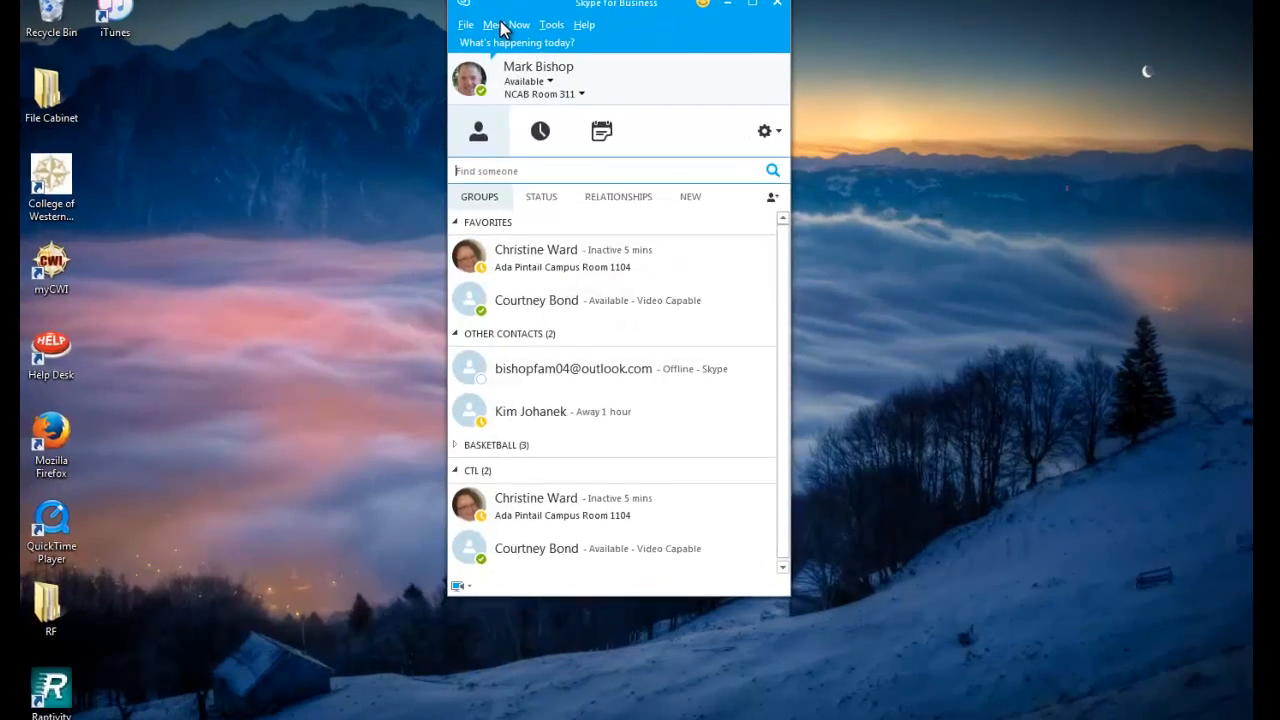
left_click(500, 24)
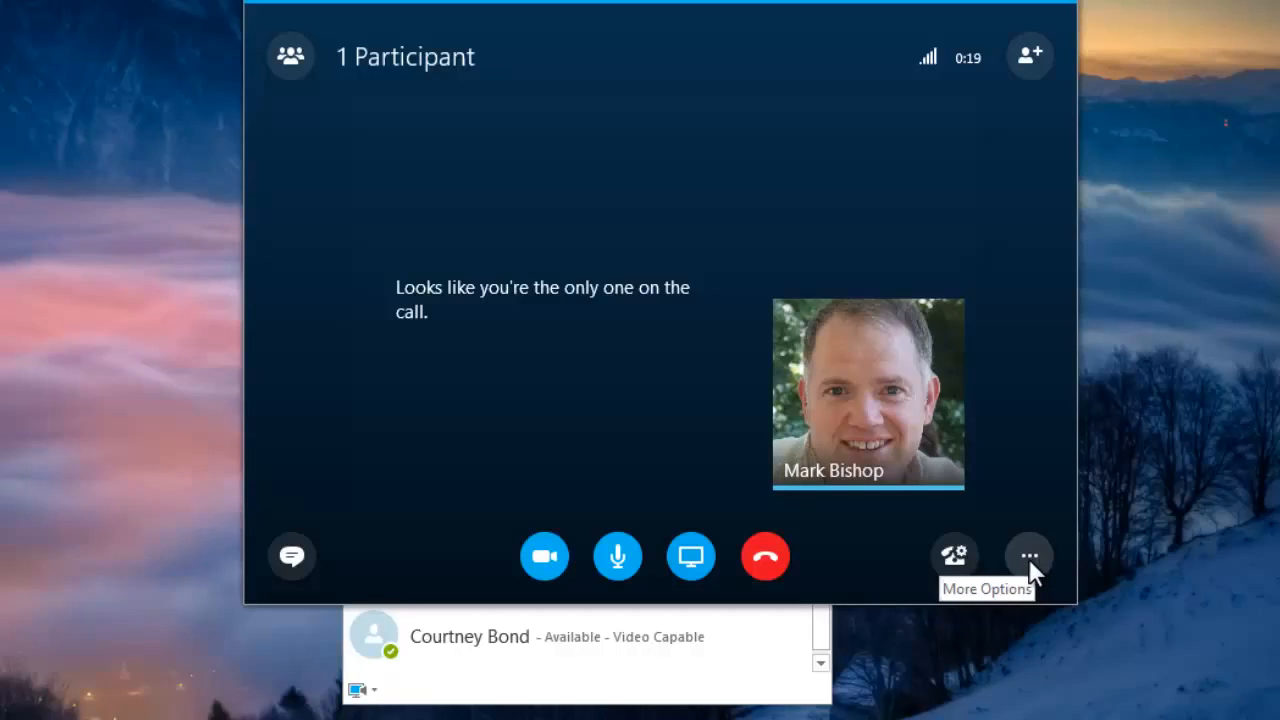
Start recording the Skype meeting, then stop the recording.
left_click(1030, 565)
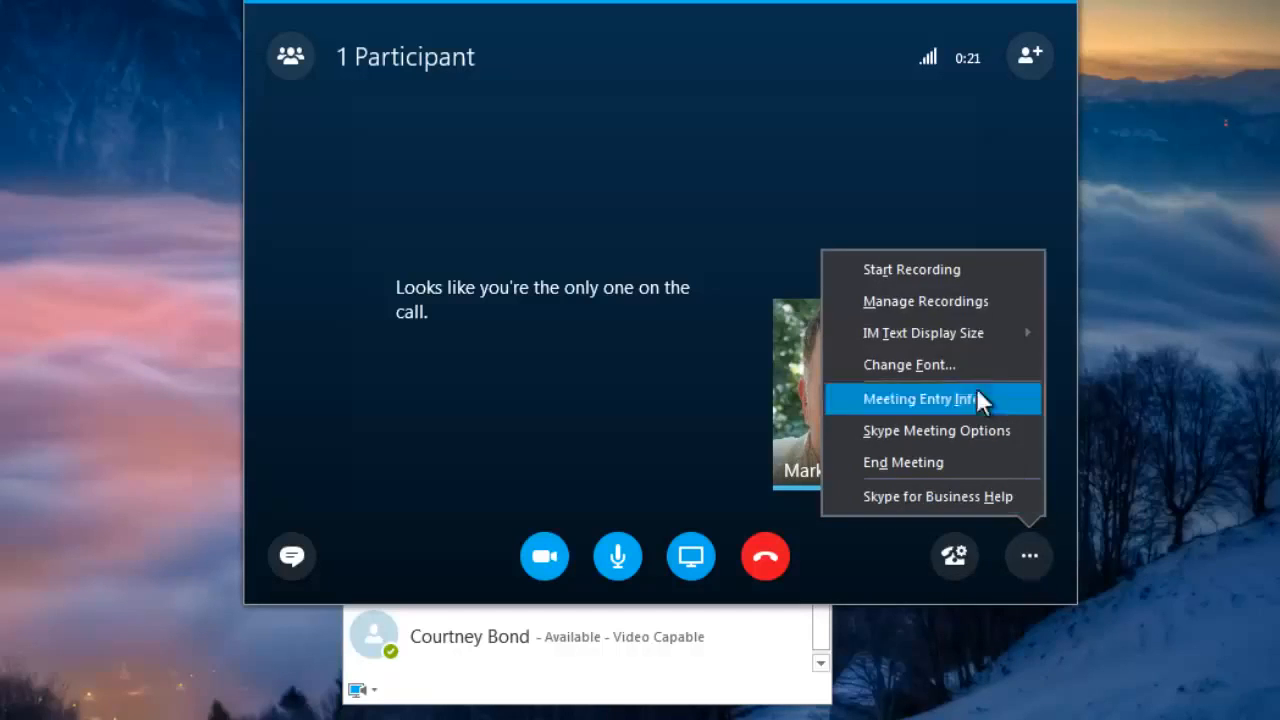
left_click(964, 272)
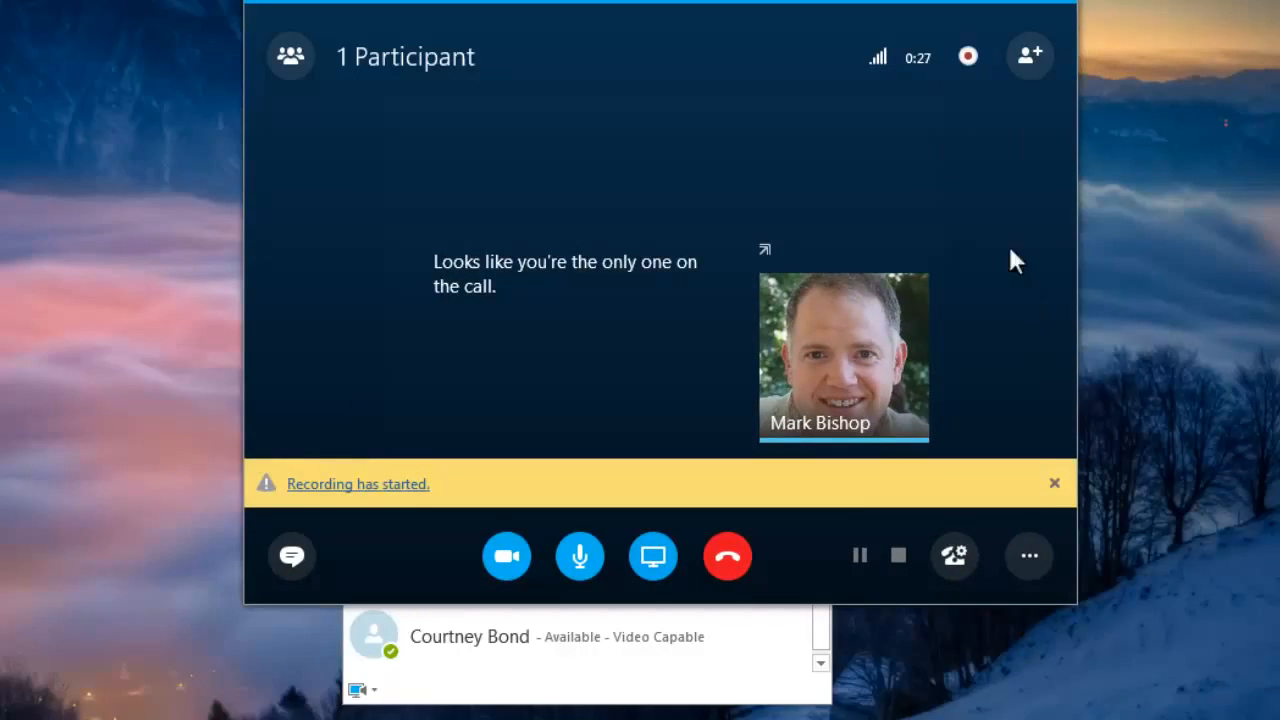
mouse_move(961, 66)
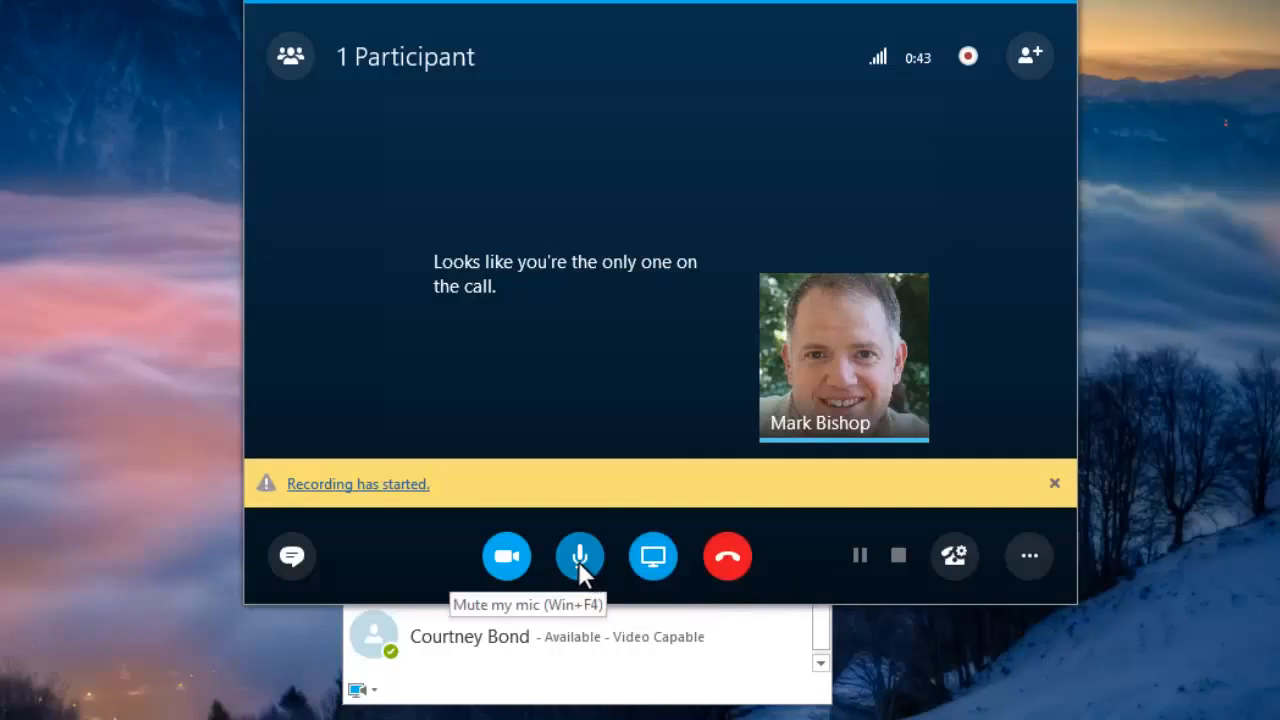
left_click(1027, 563)
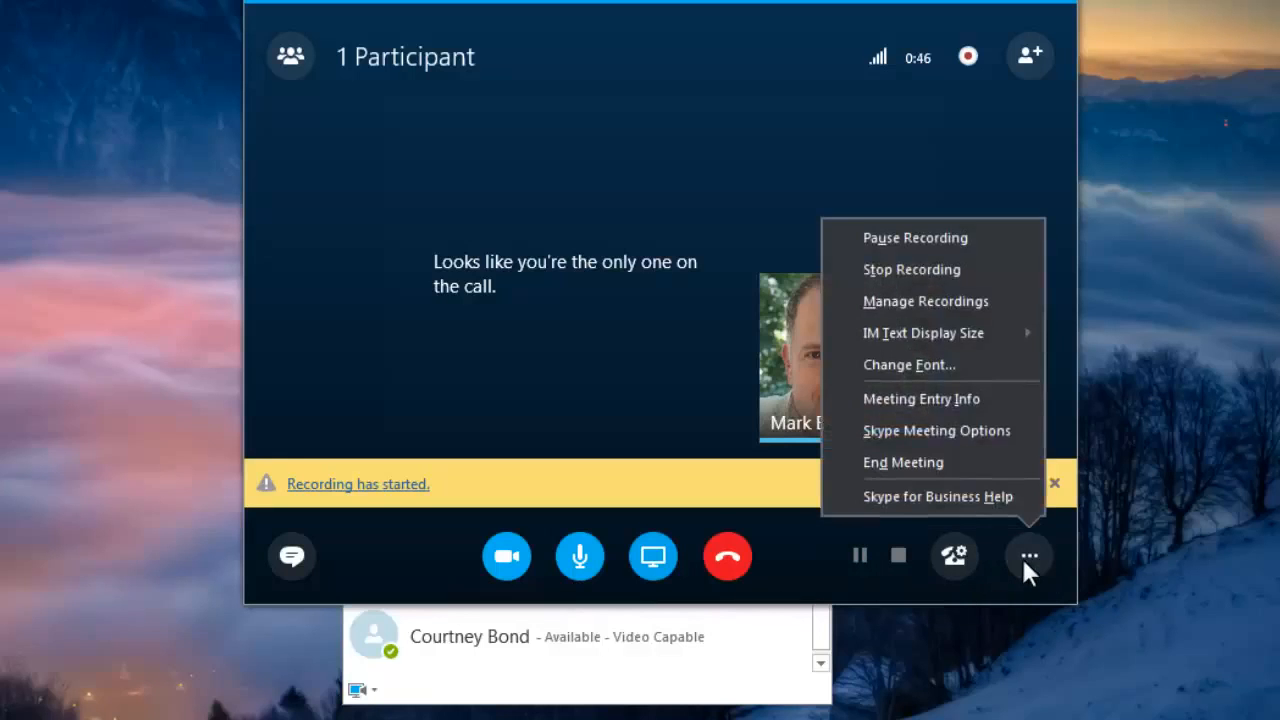
left_click(951, 270)
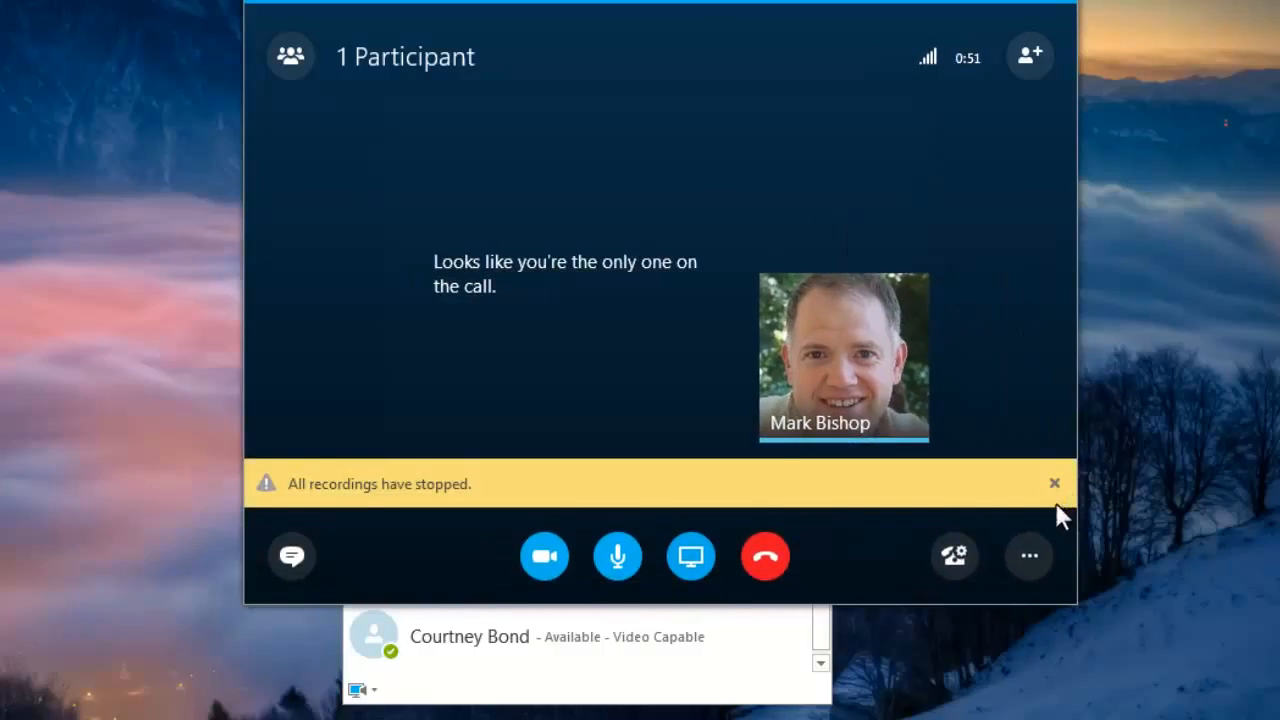
Move the conversation and main Skype for Business windows apart and open the Recording Manager.
left_click(1026, 553)
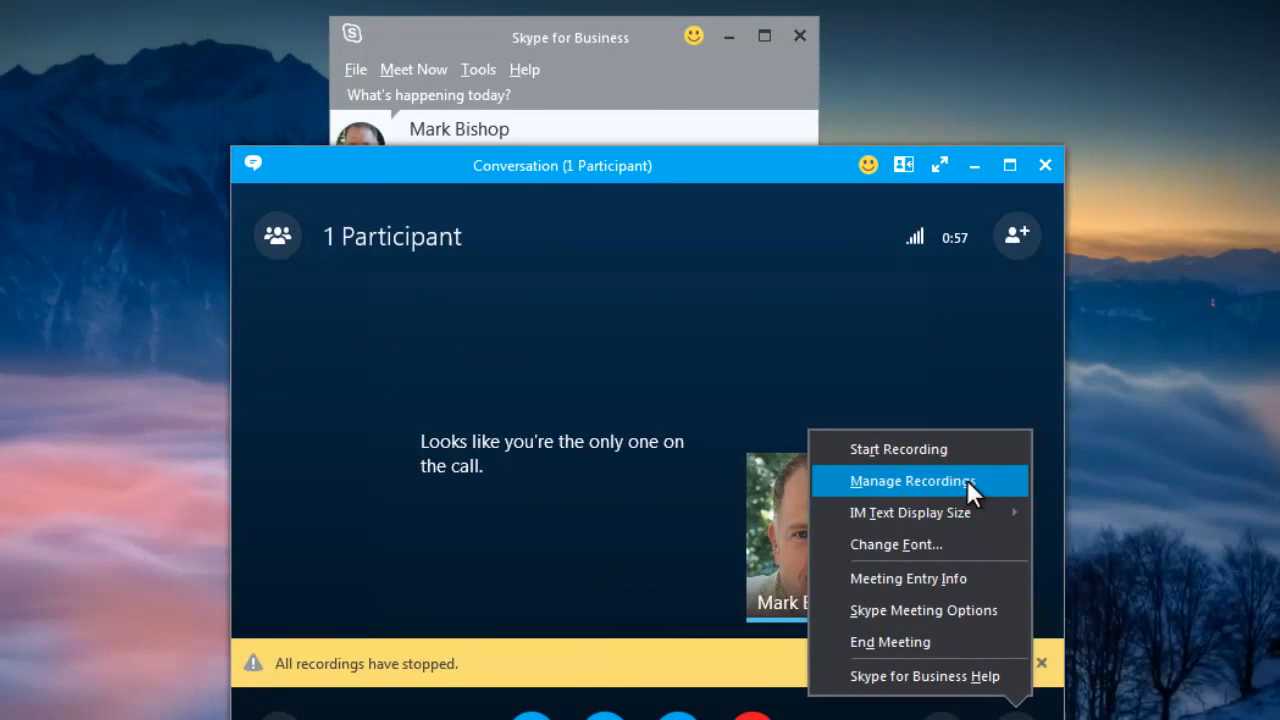
left_click(693, 74)
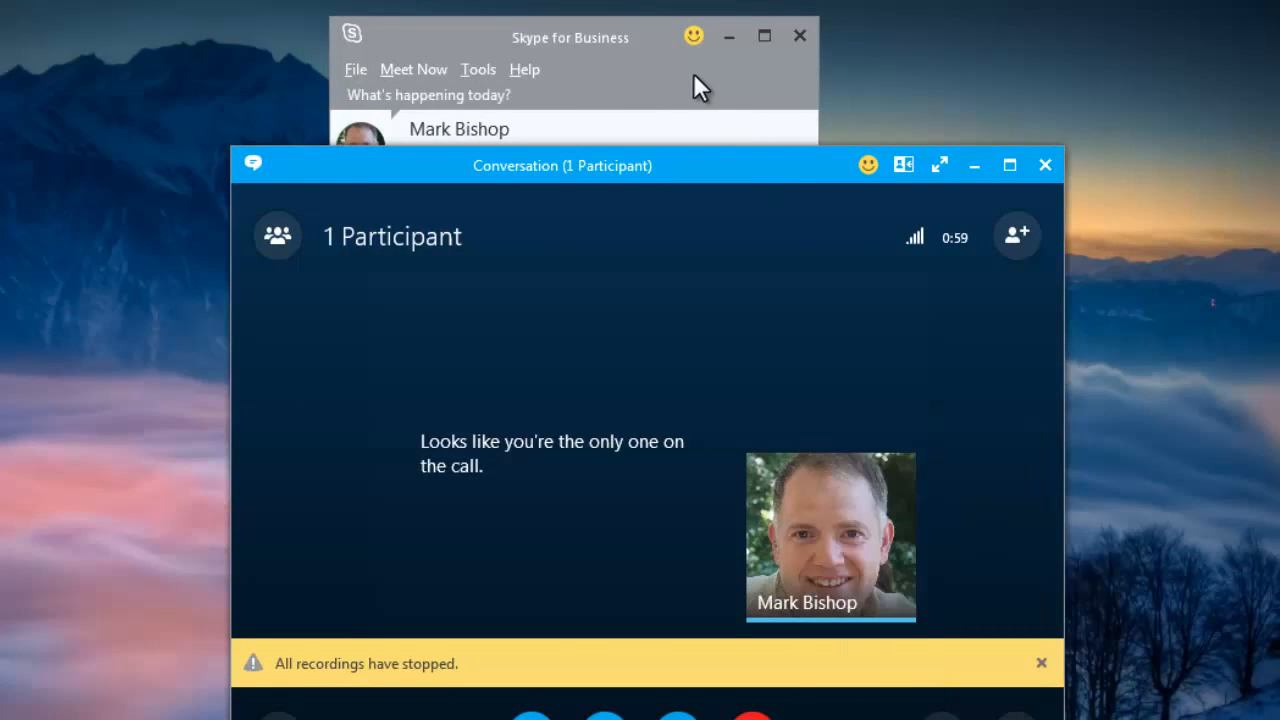
left_click_drag(795, 178, 1143, 177)
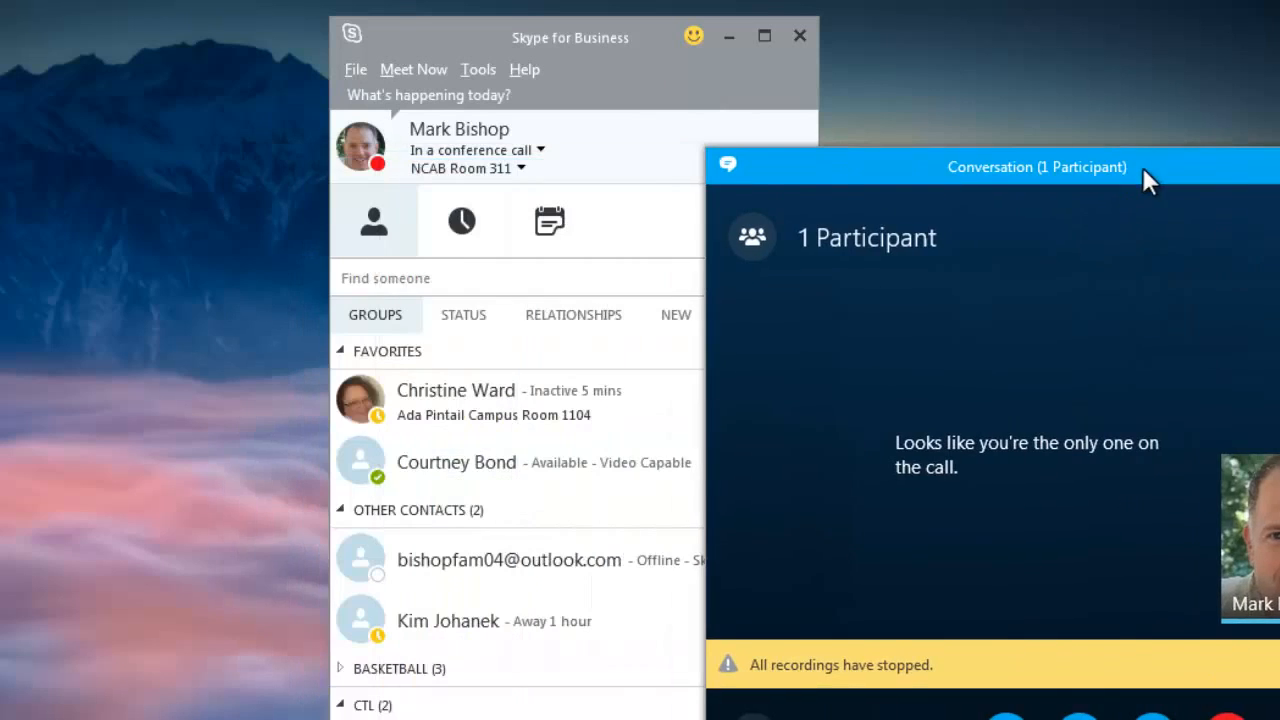
left_click_drag(523, 34, 328, 75)
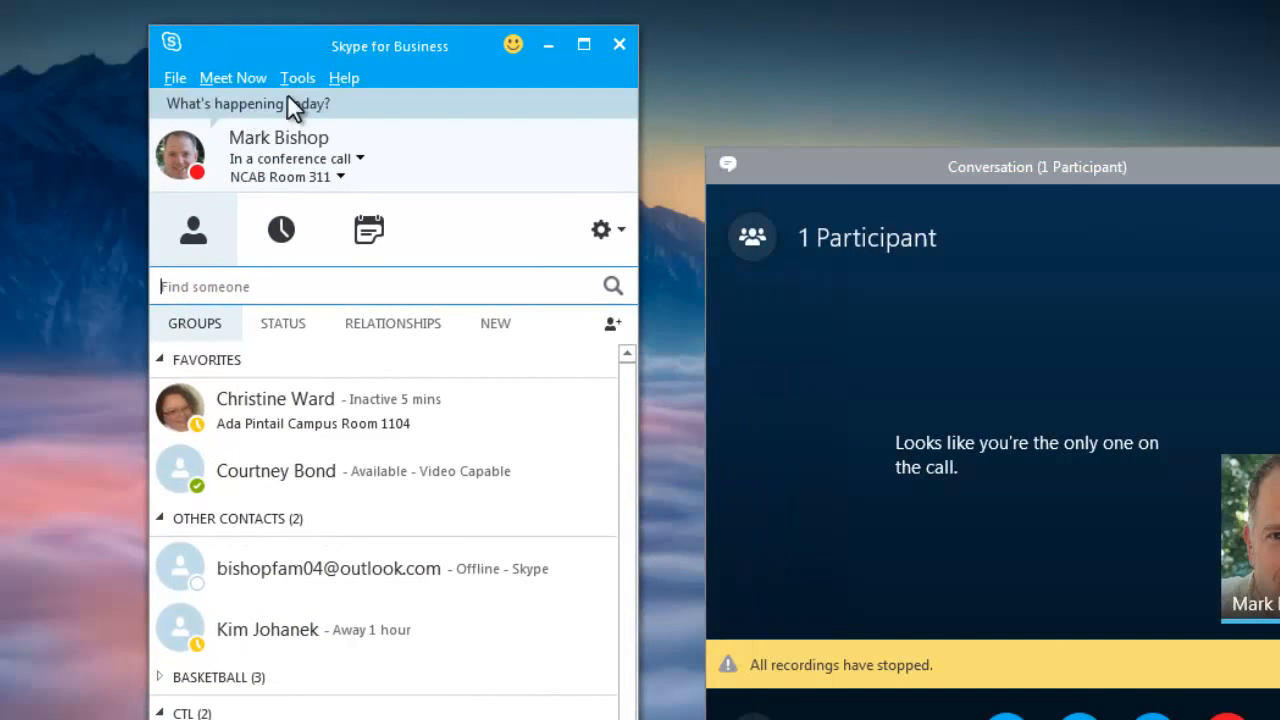
left_click(294, 72)
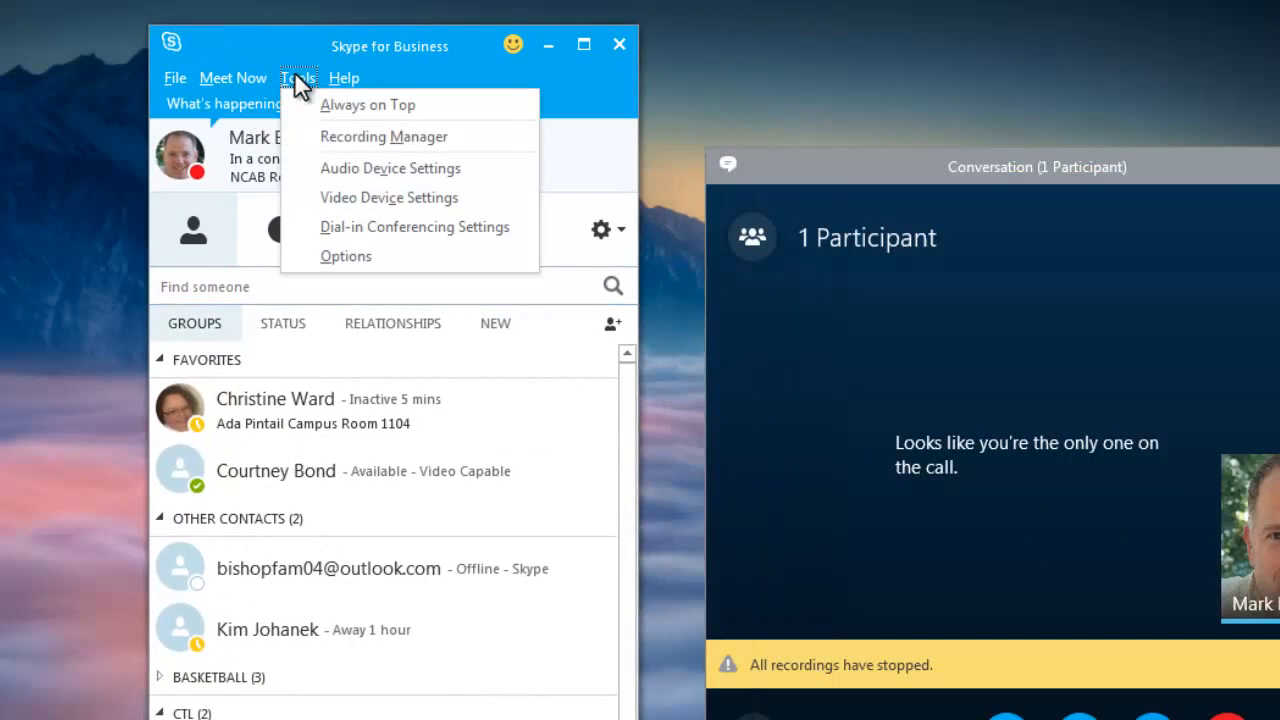
left_click(380, 140)
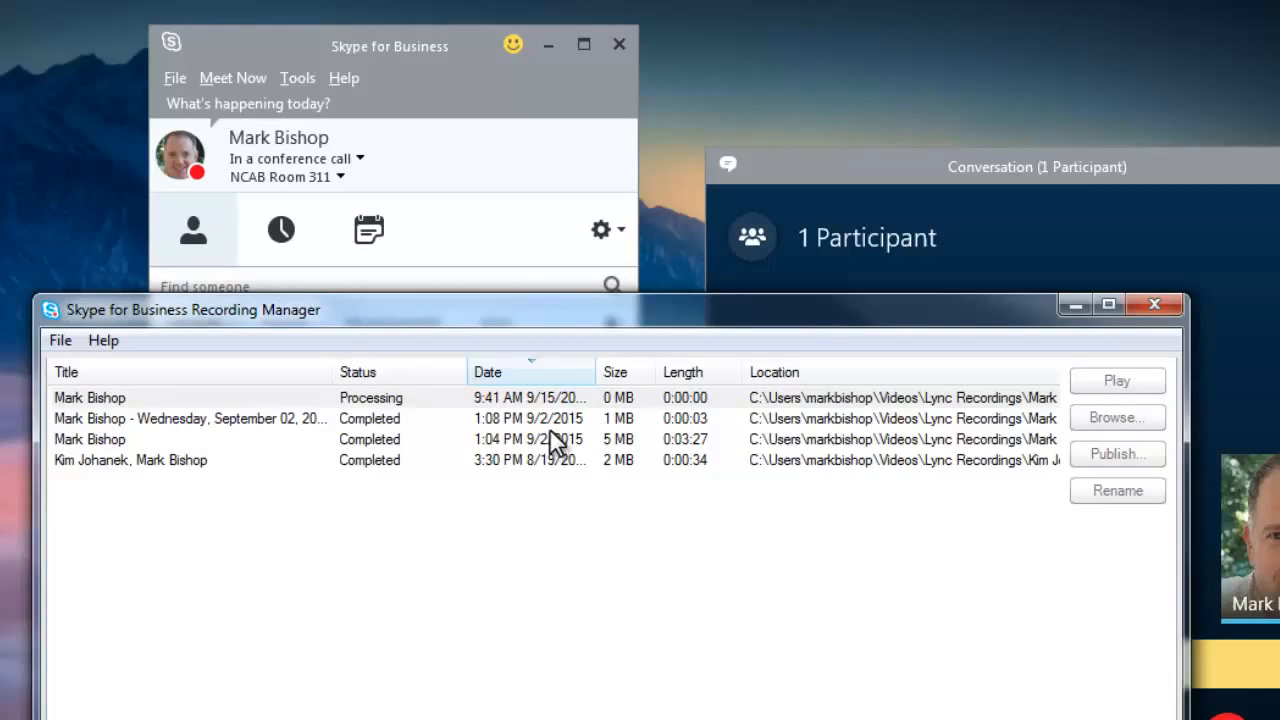
mouse_move(381, 394)
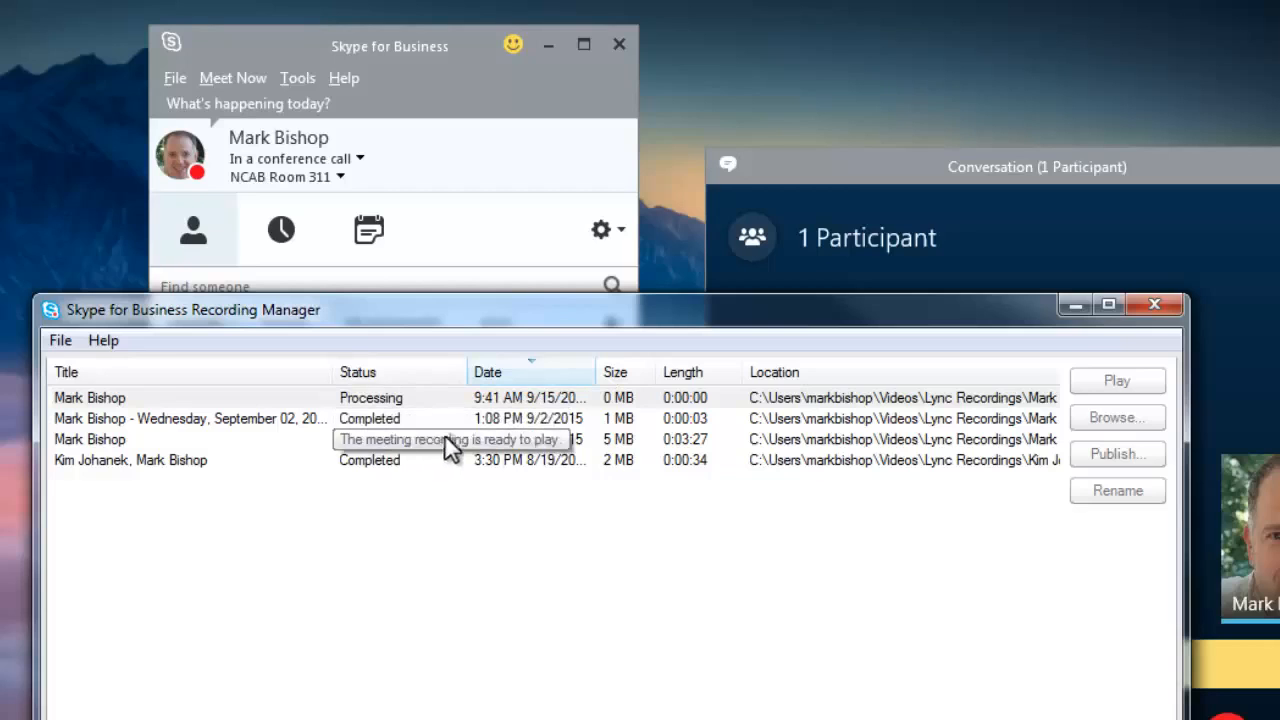
Select the 1:04 PM 9/2/2015 recording and browse to its location in the Lync Recordings folder.
left_click(609, 438)
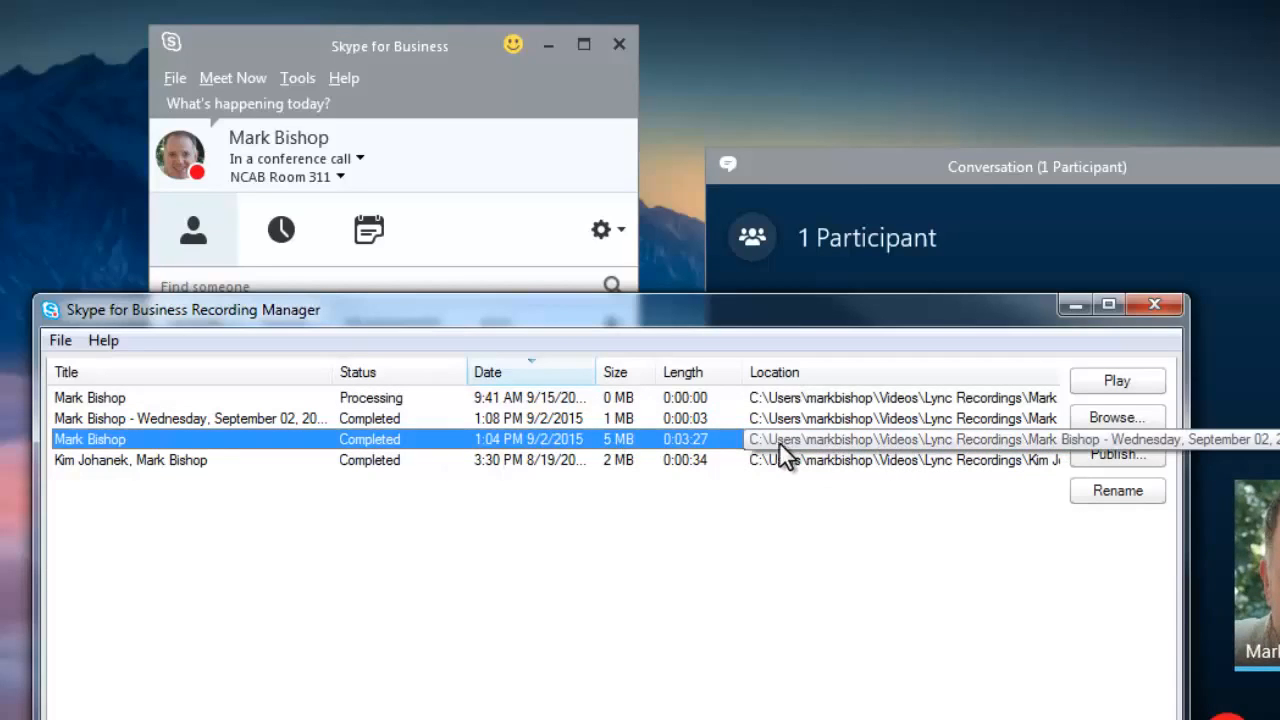
left_click(1105, 416)
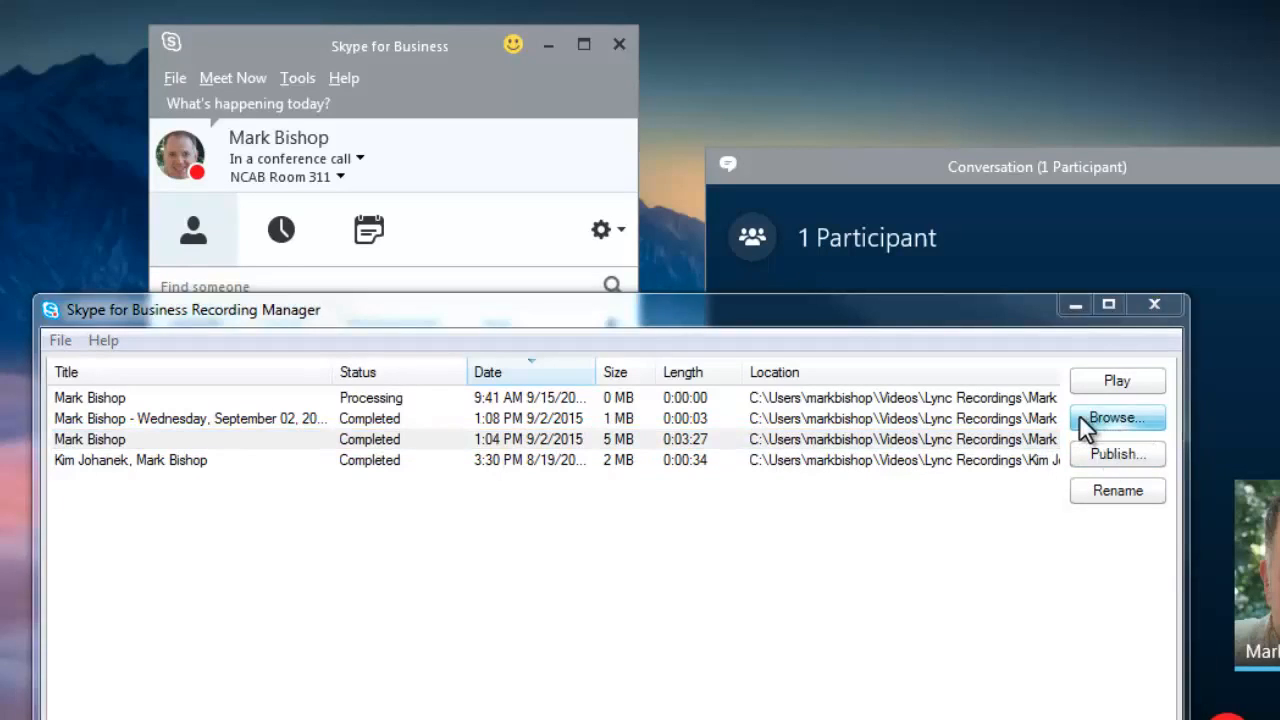
left_click_drag(496, 158, 350, 161)
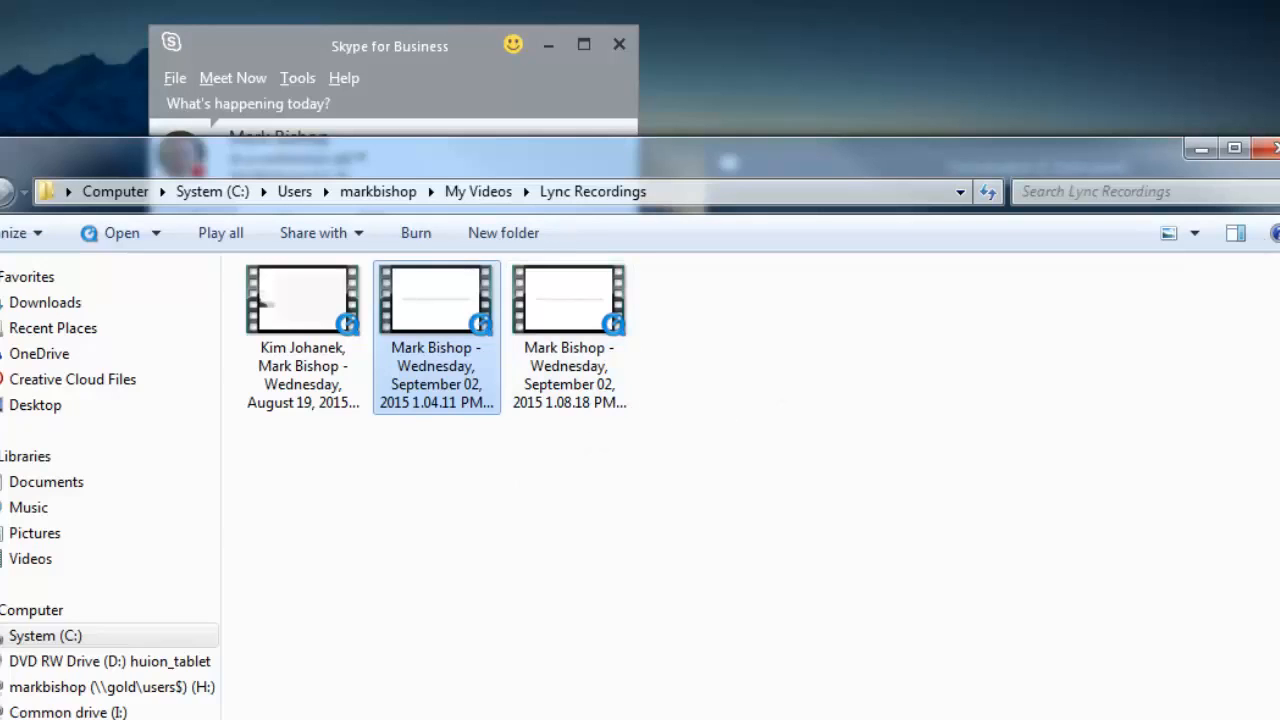
Show the folder in Details view with full file names and select the September 02, 2015 1.04.11 PM recording.
left_click(1195, 232)
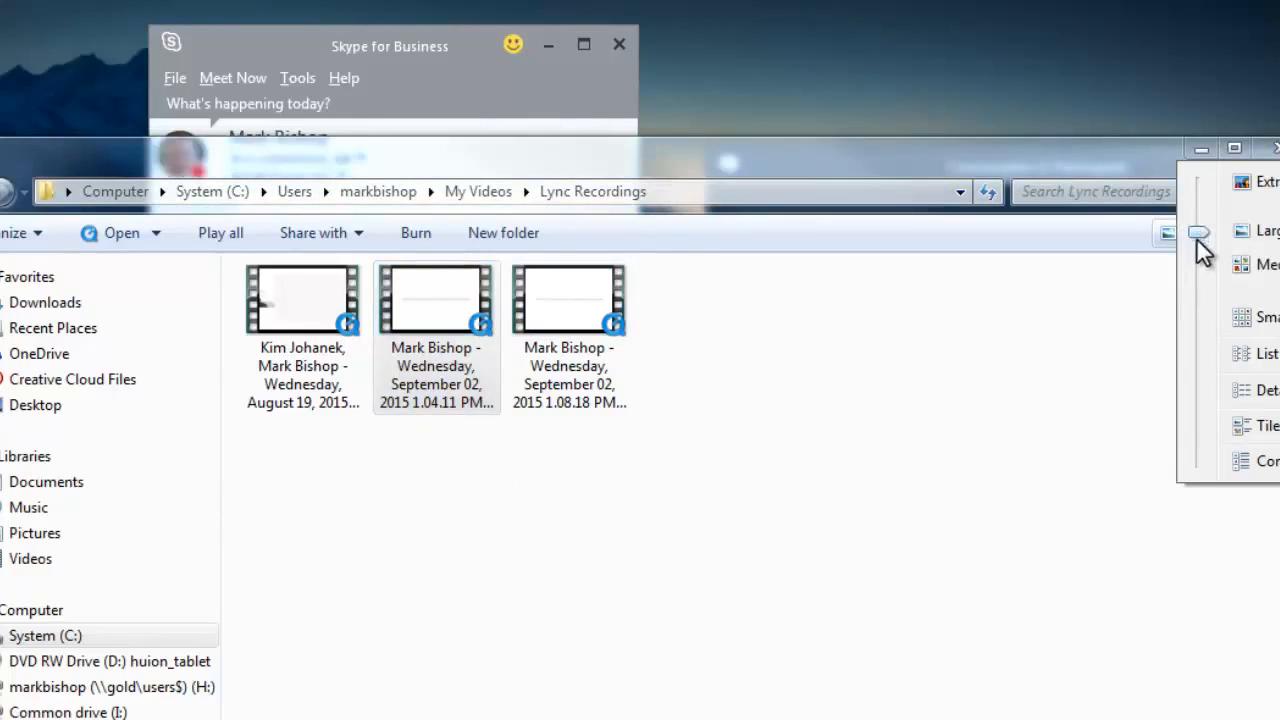
left_click(1270, 396)
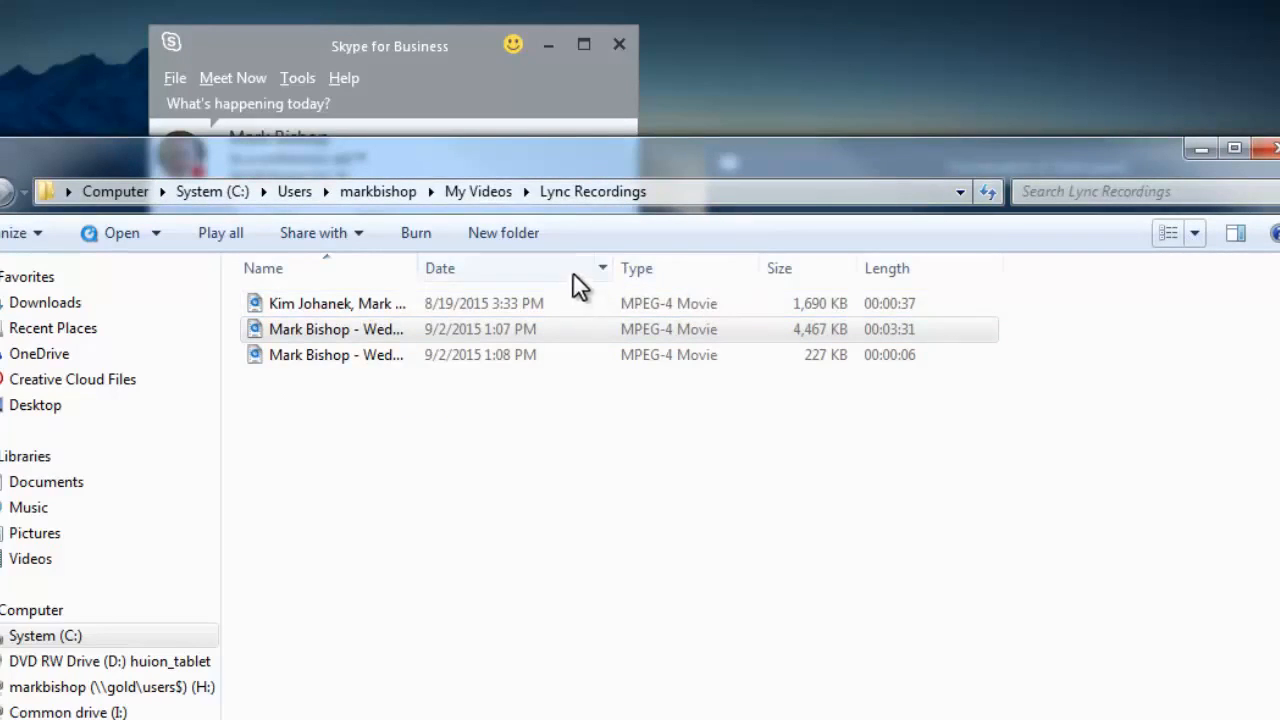
double_click(417, 266)
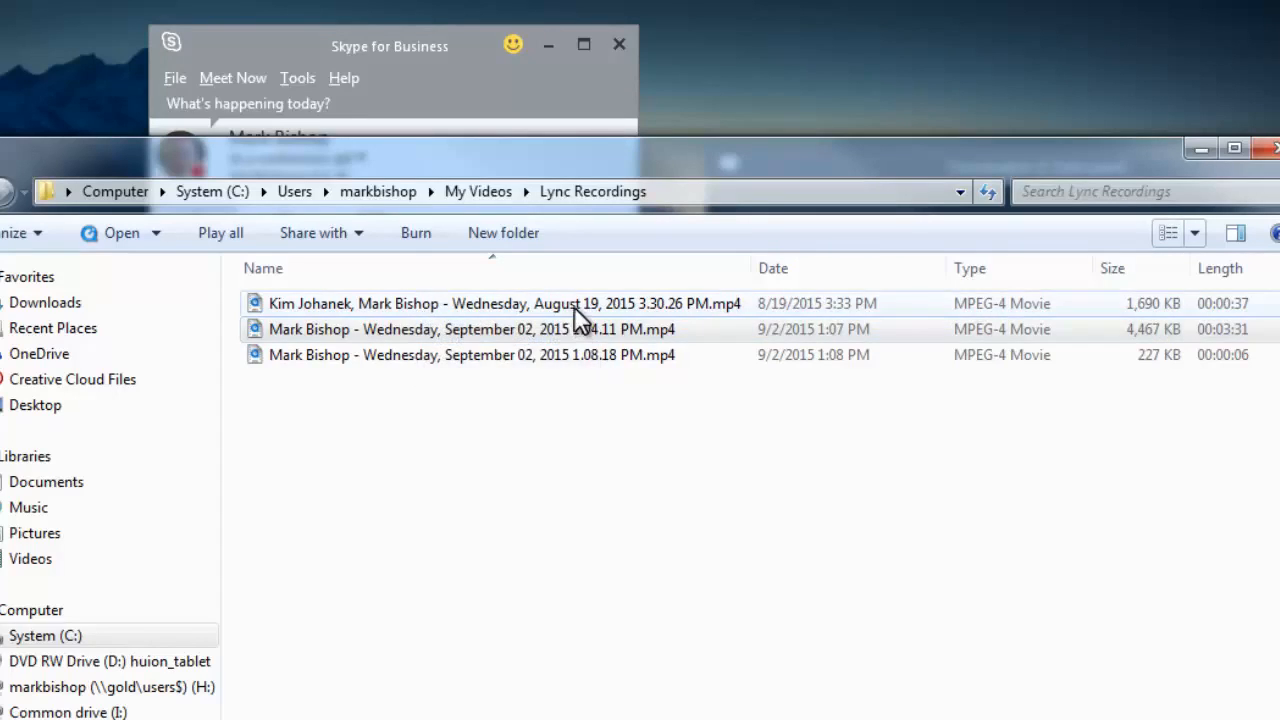
left_click(827, 329)
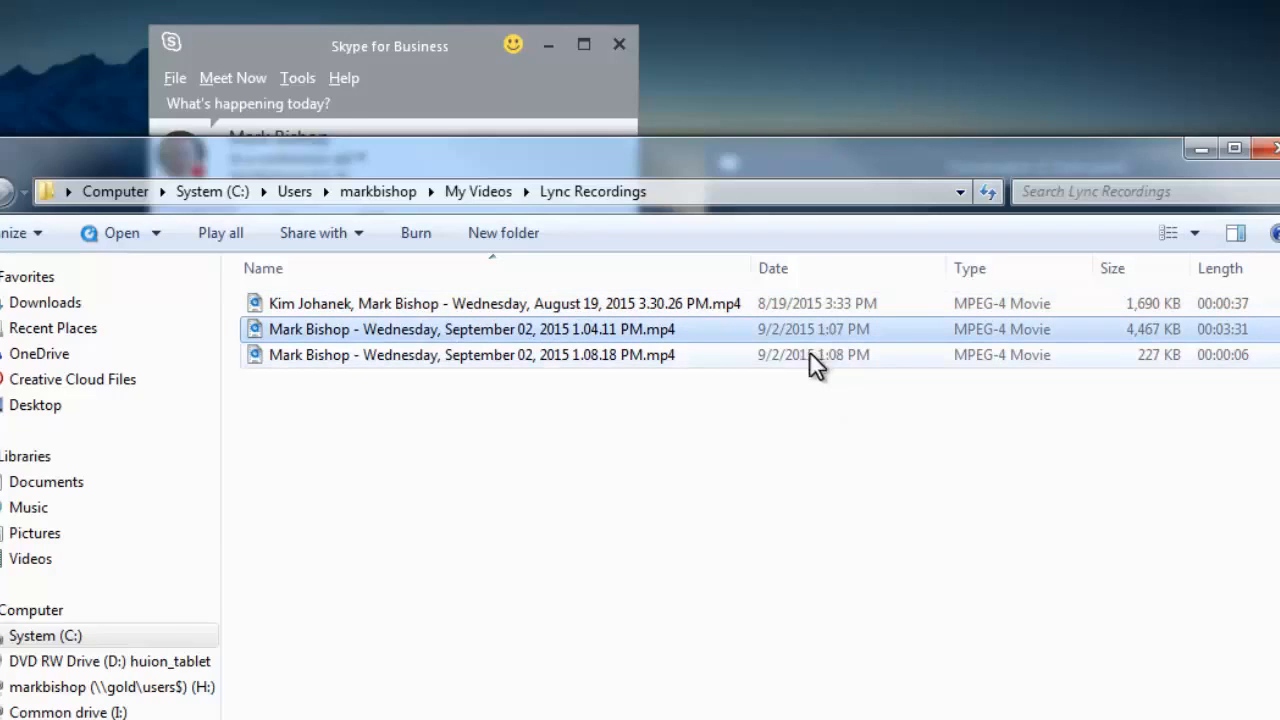